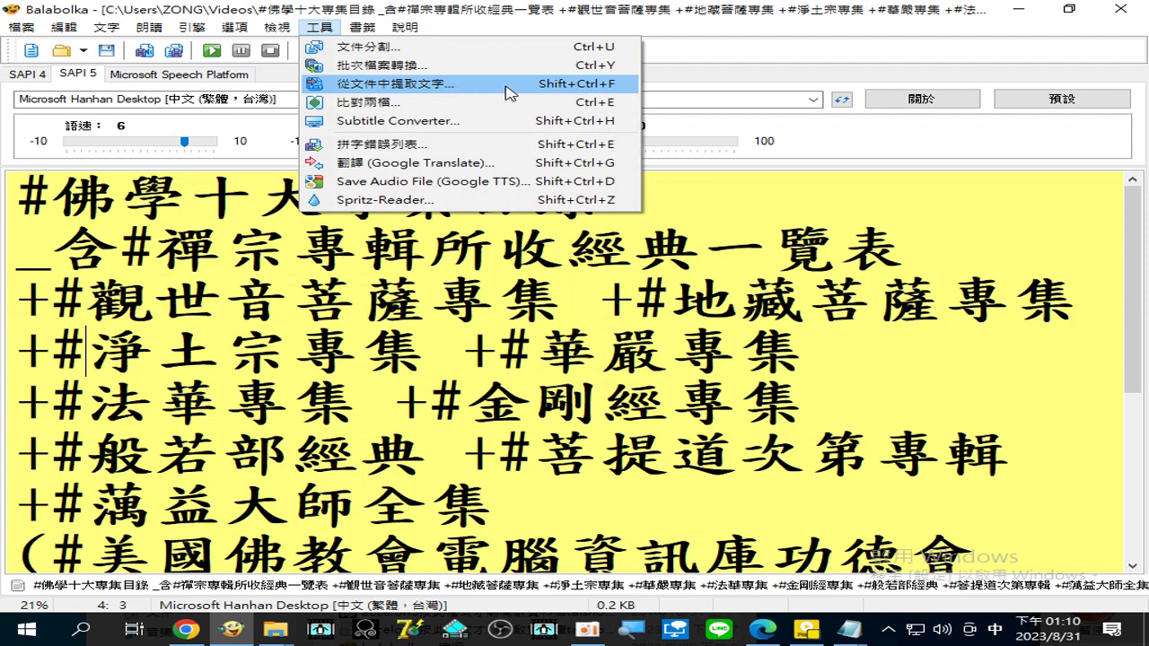
Open the tool for extracting text from documents and review its output text settings before returning to the file list
click(628, 88)
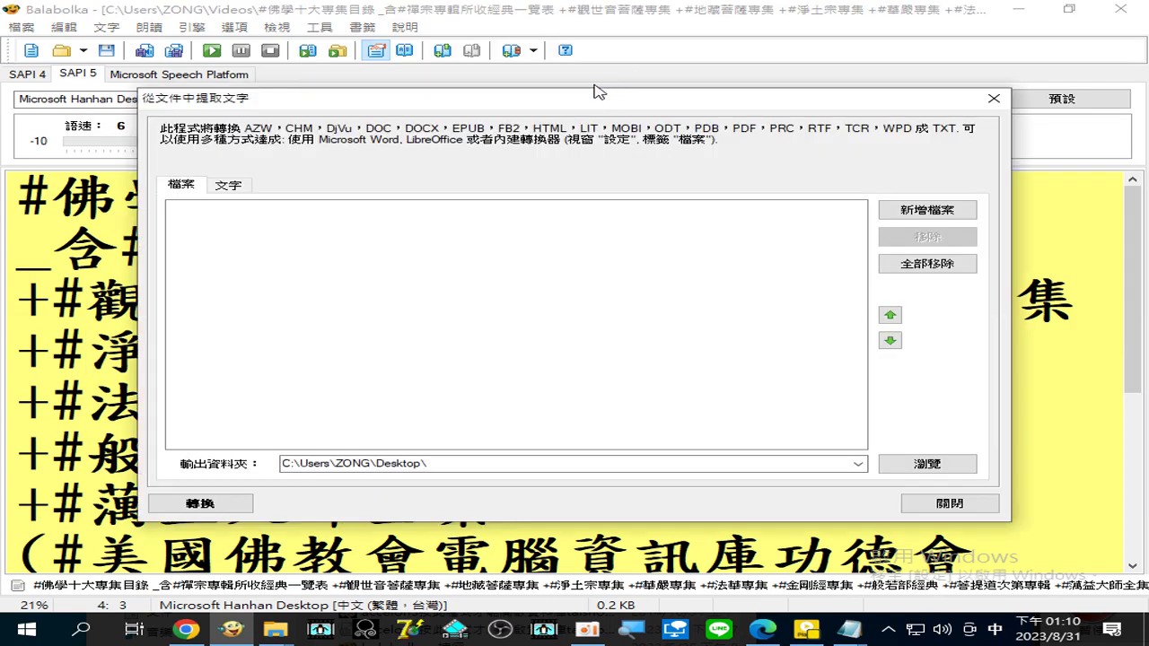
click(227, 186)
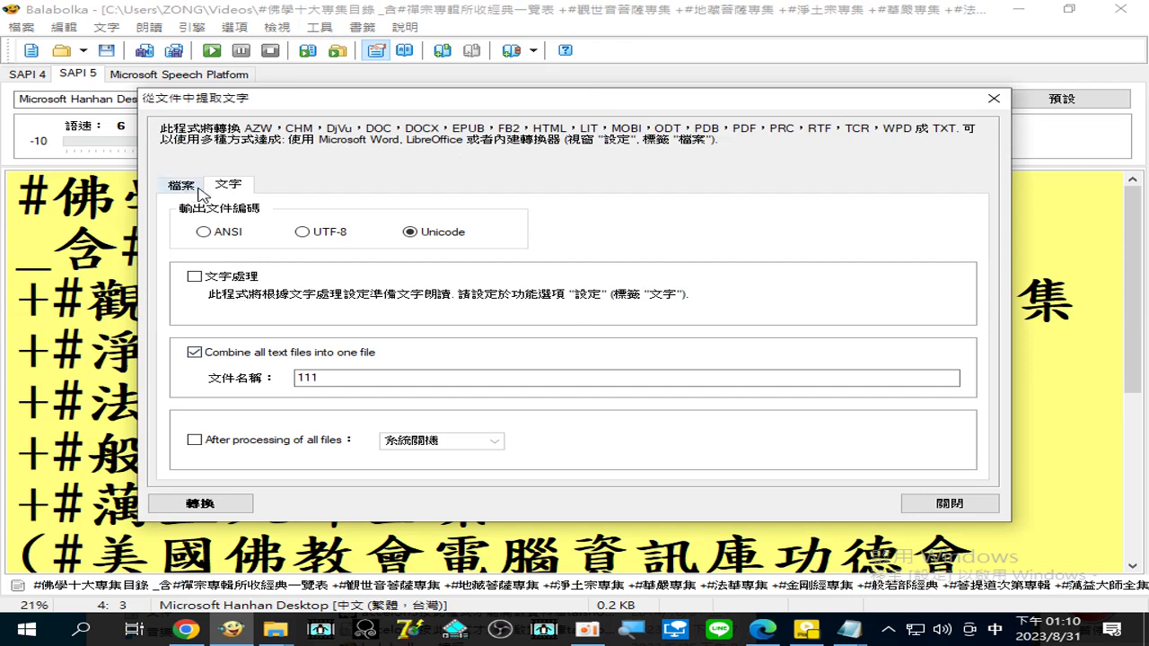
click(190, 189)
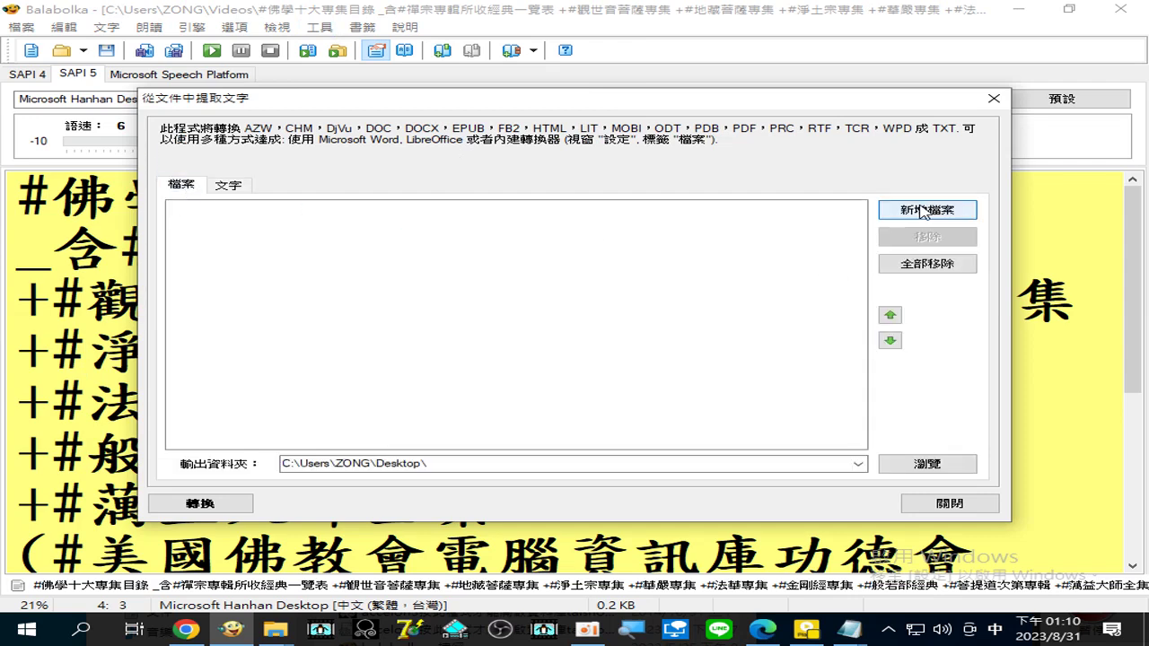
Add the text file 000 from collection folder 003, subfolder 000, to the extraction list
click(922, 210)
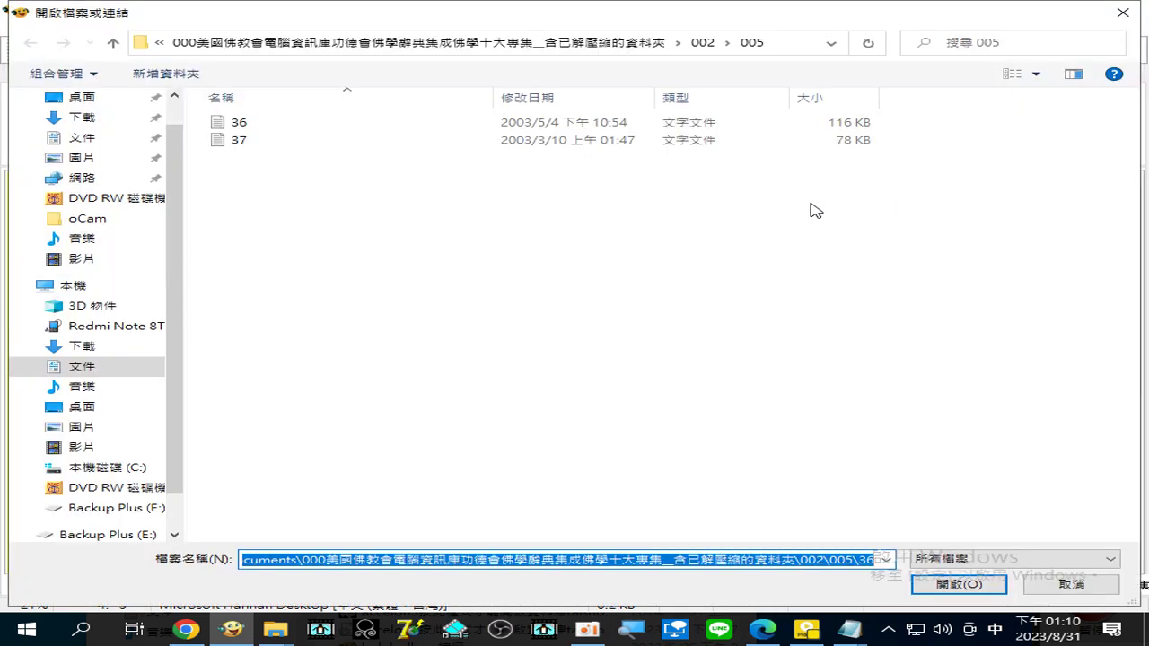
click(703, 43)
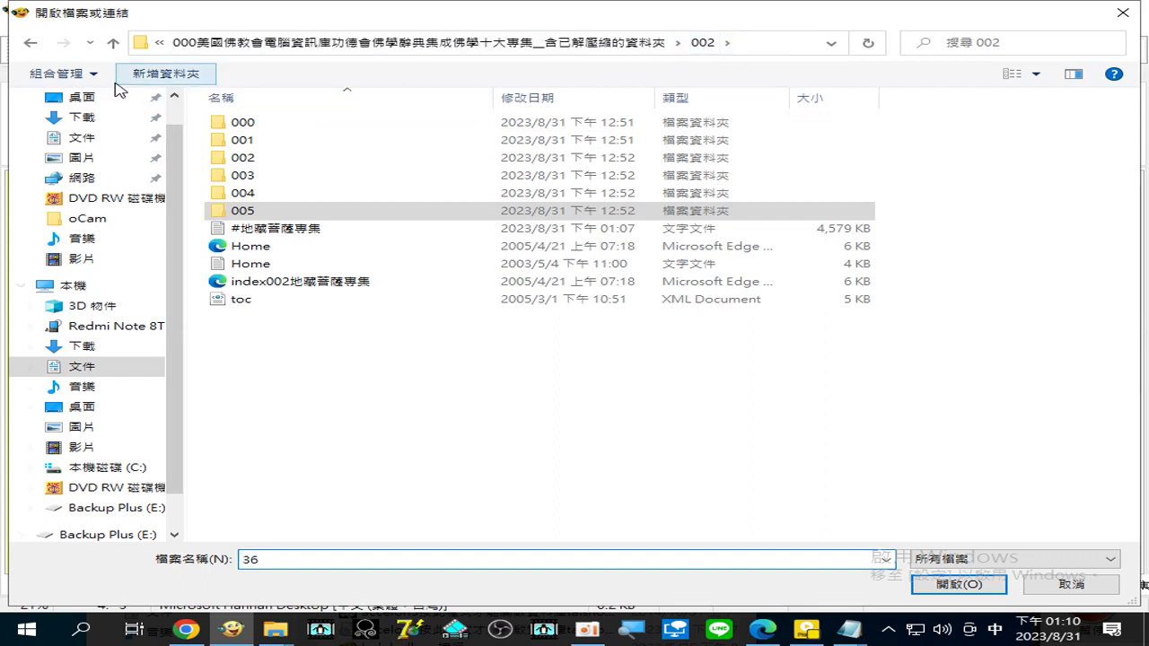
click(633, 43)
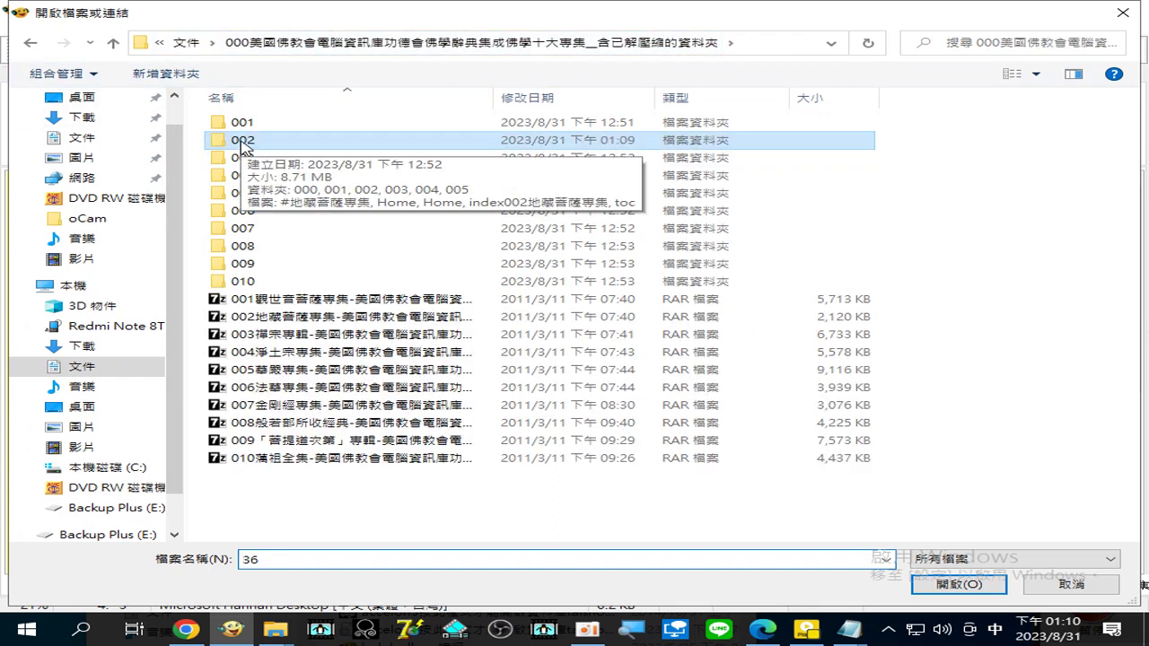
double_click(243, 159)
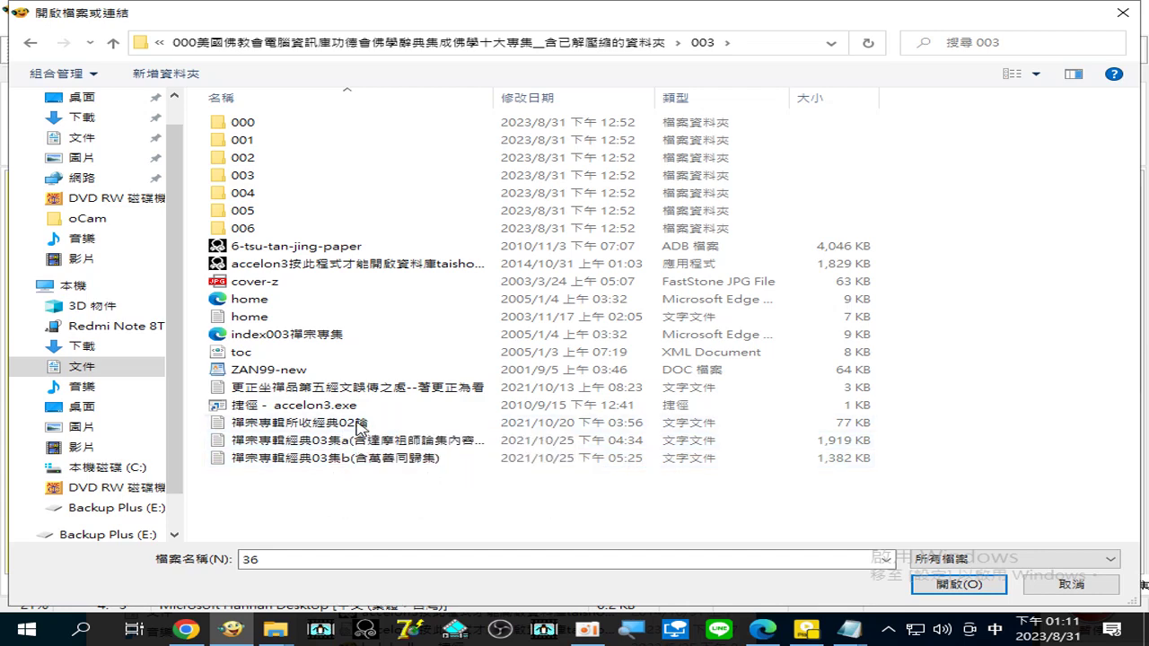
mouse_move(286, 641)
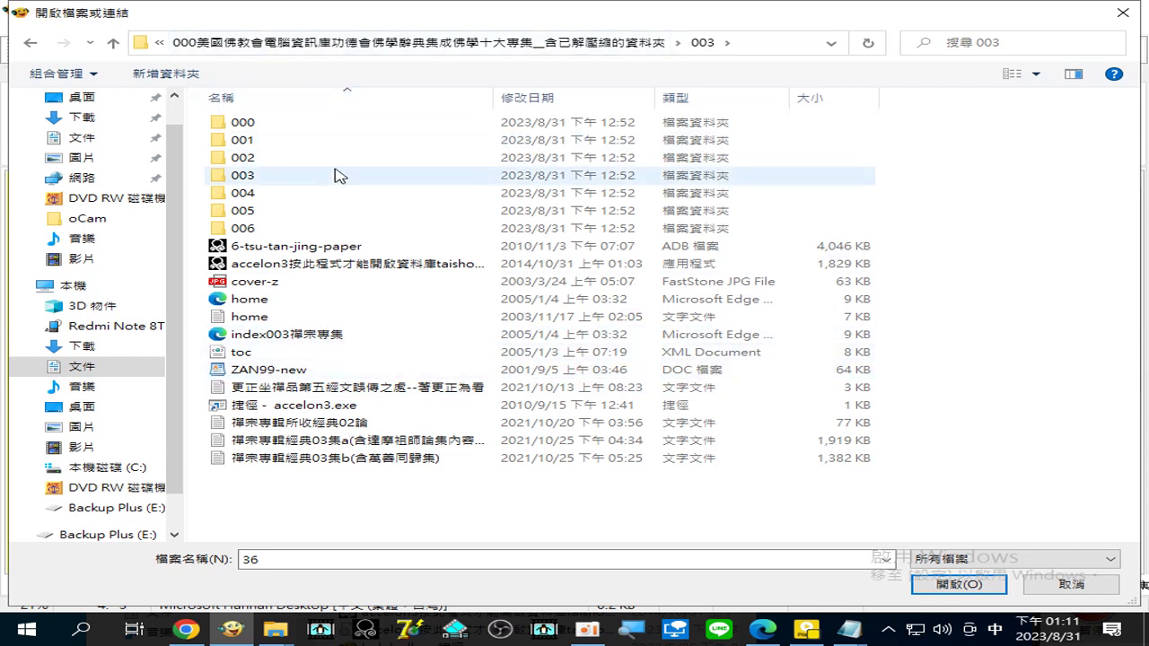
double_click(254, 124)
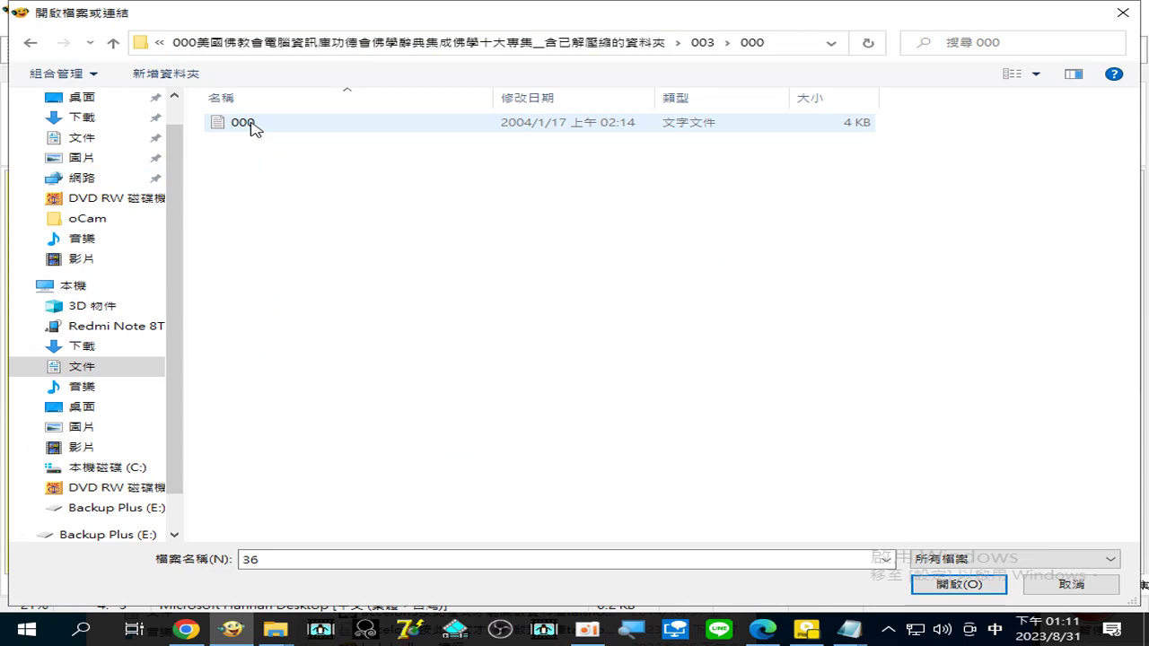
click(254, 126)
double_click(254, 127)
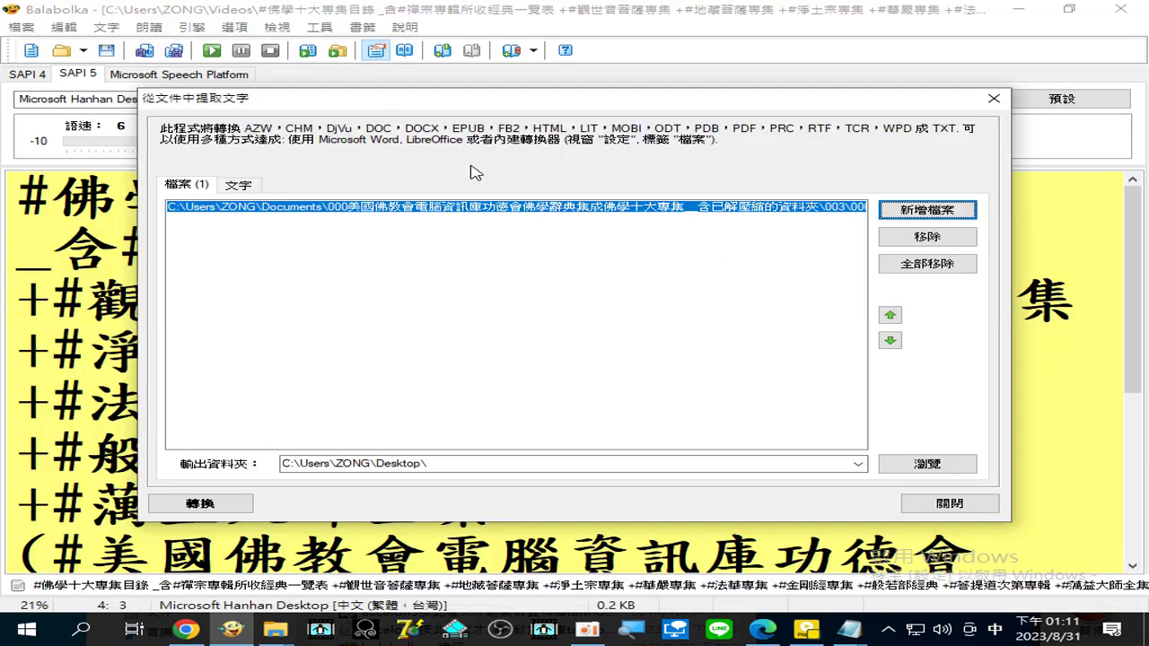
Add all text files 01-001 to 01-006 from folder 003\001 to the extraction list
click(922, 216)
click(705, 42)
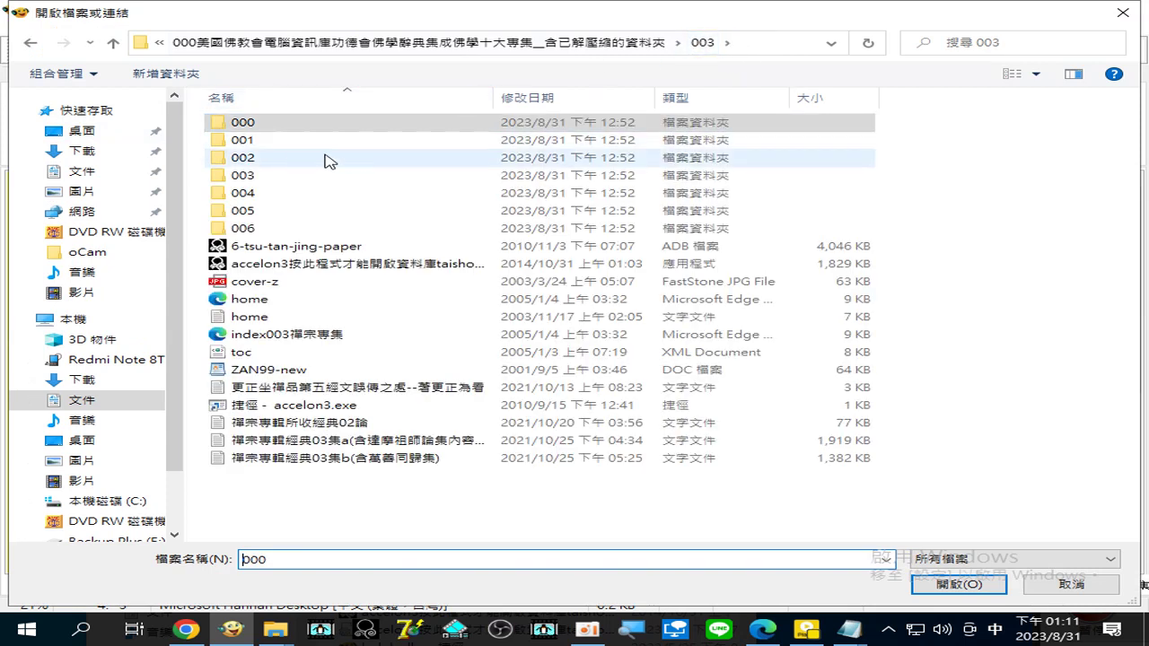
double_click(258, 140)
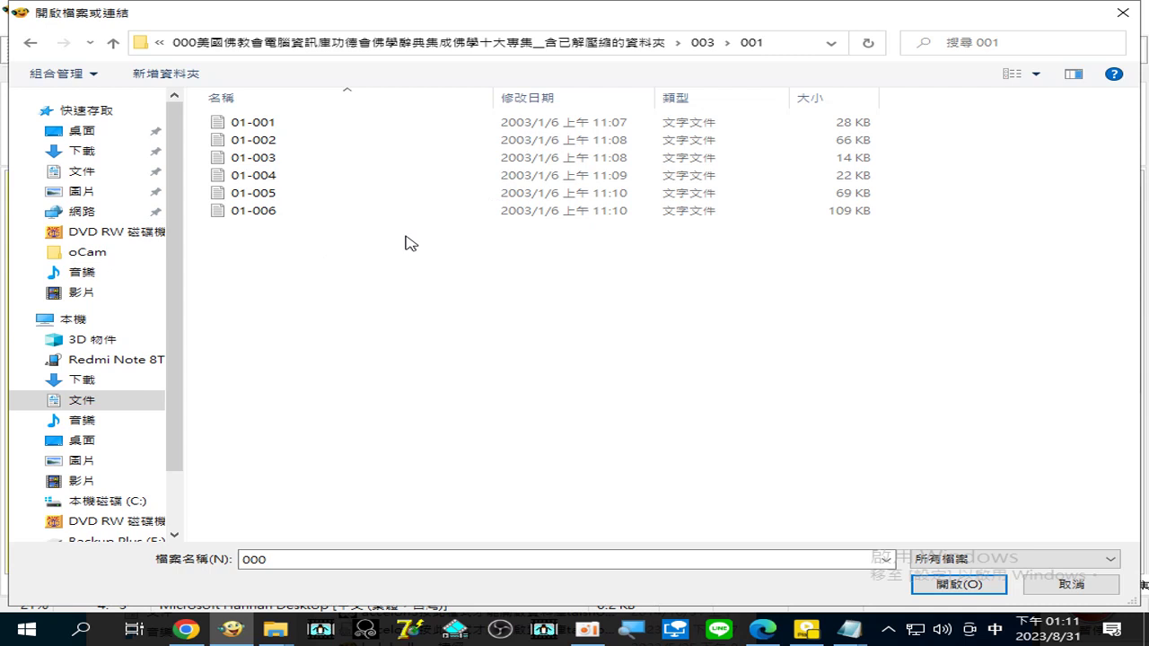
key(ctrl+a)
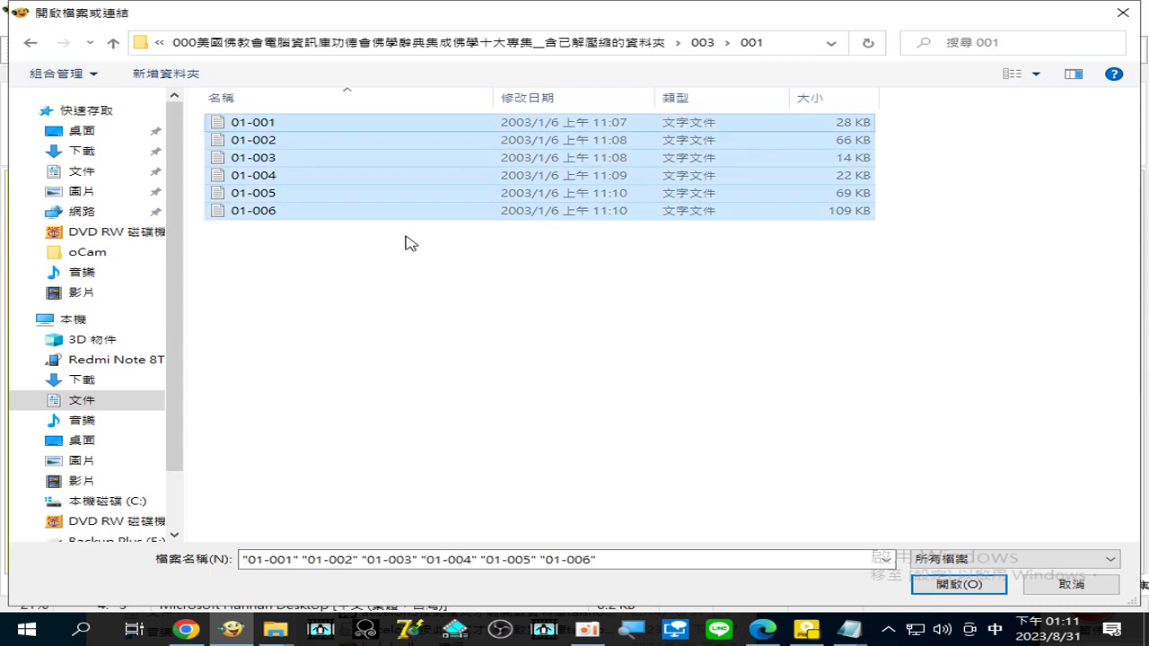
click(956, 584)
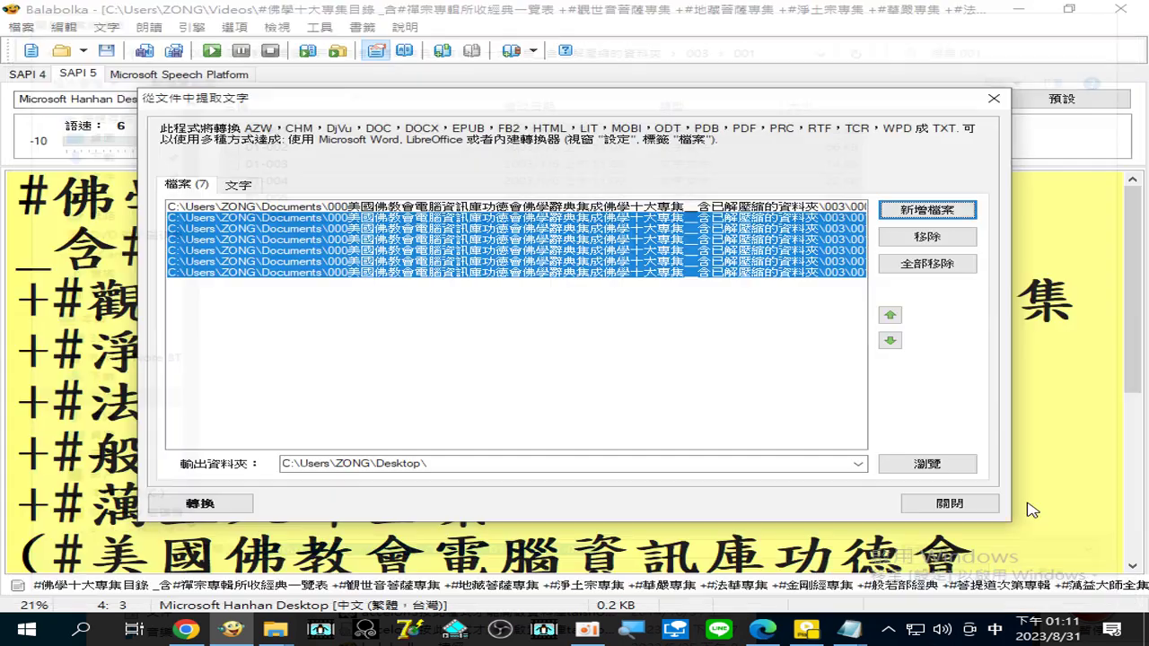
Add all text files 02-001 to 02-008 from folder 003\002 to the extraction list
click(933, 209)
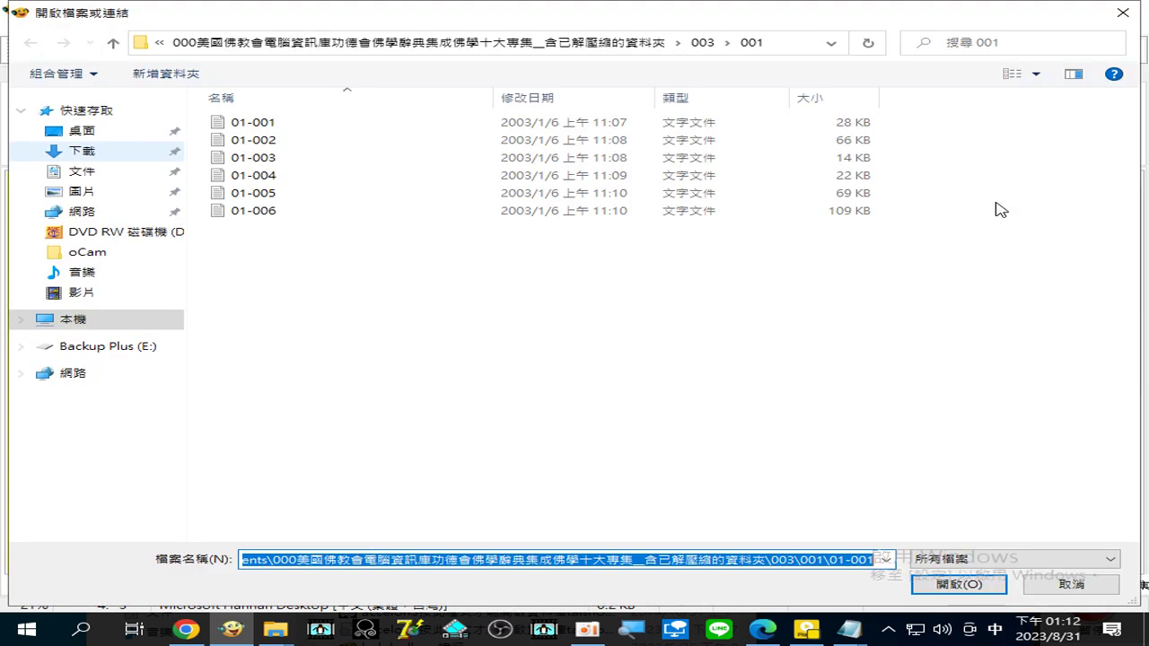
click(704, 45)
double_click(253, 156)
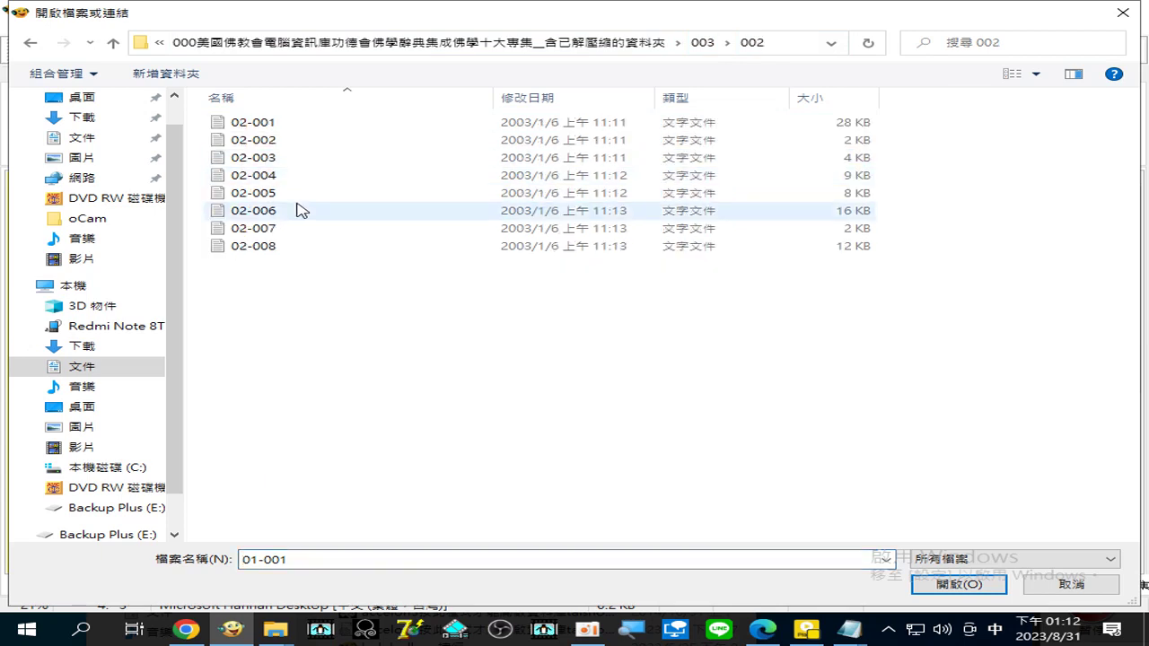
key(ctrl+a)
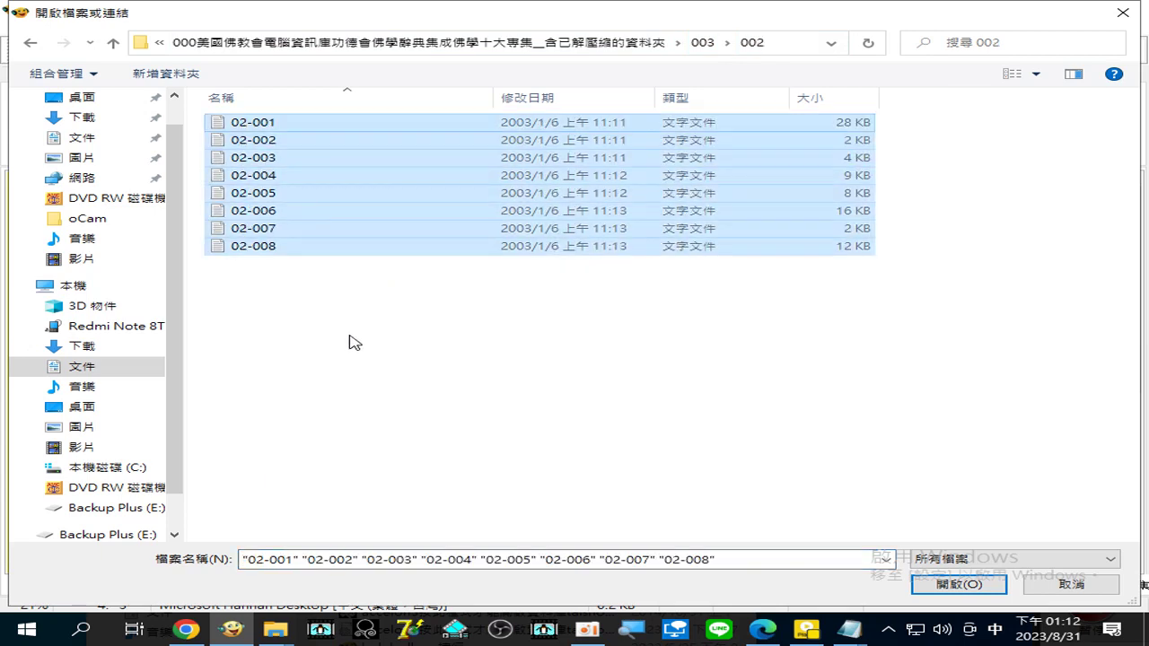
click(958, 588)
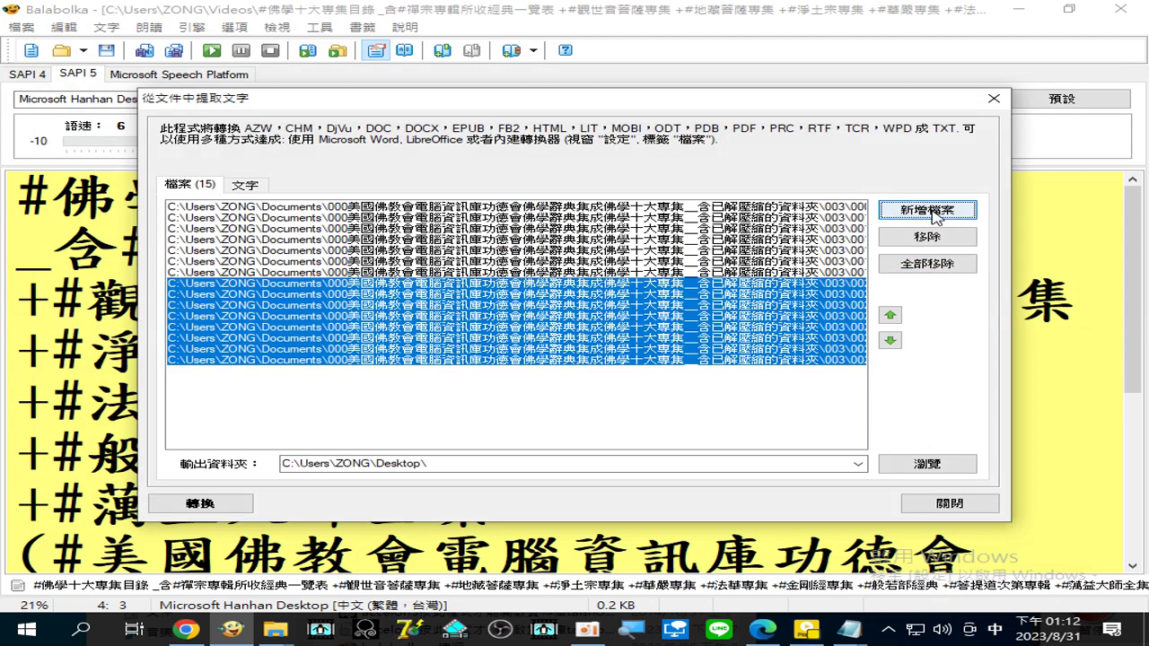
Add text files 03-001 to 03-022 from folder 003\003 to the extraction list, leaving out the duplicate "03-002 - 複製"
click(932, 211)
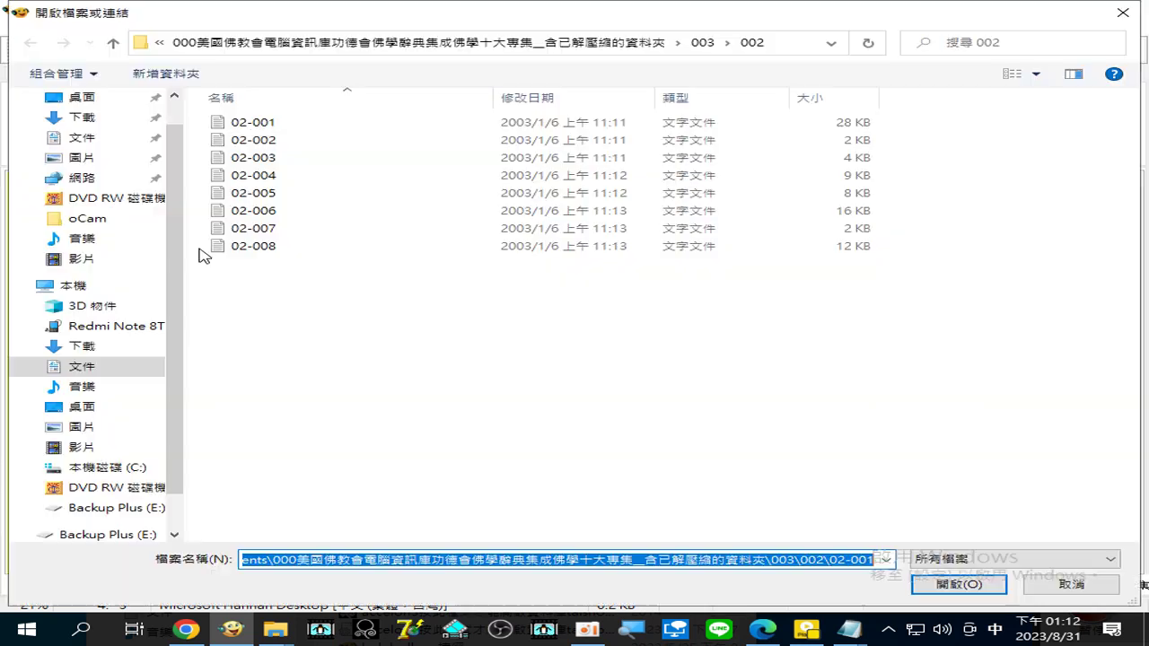
click(702, 43)
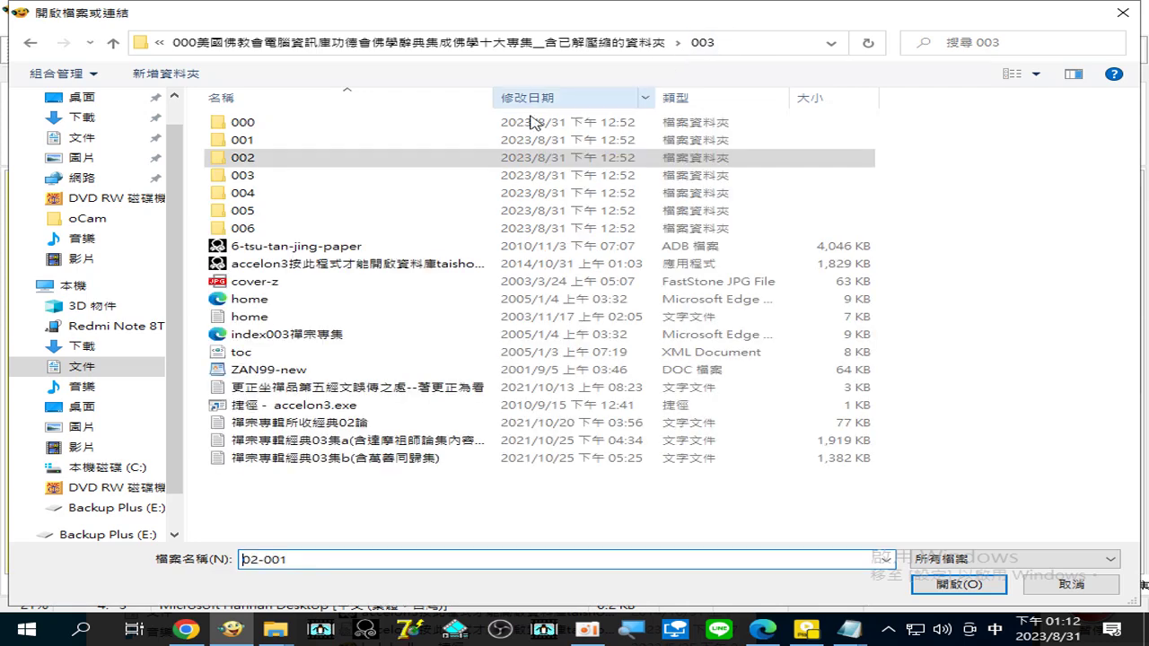
double_click(241, 177)
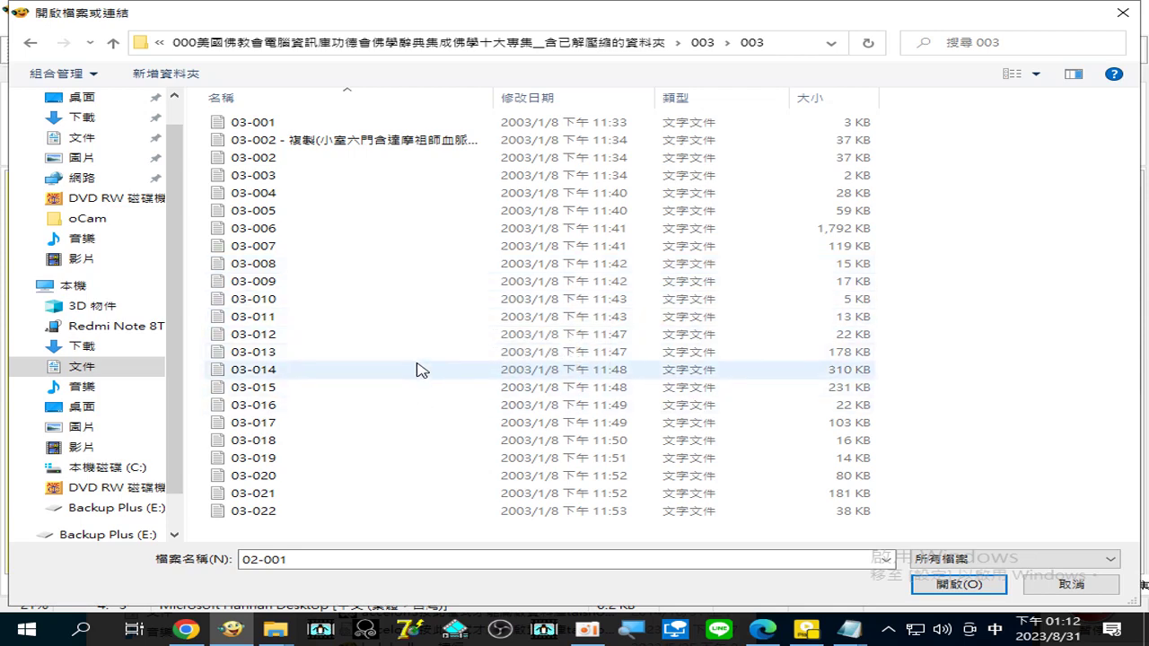
key(ctrl+a)
ctrl+click(321, 144)
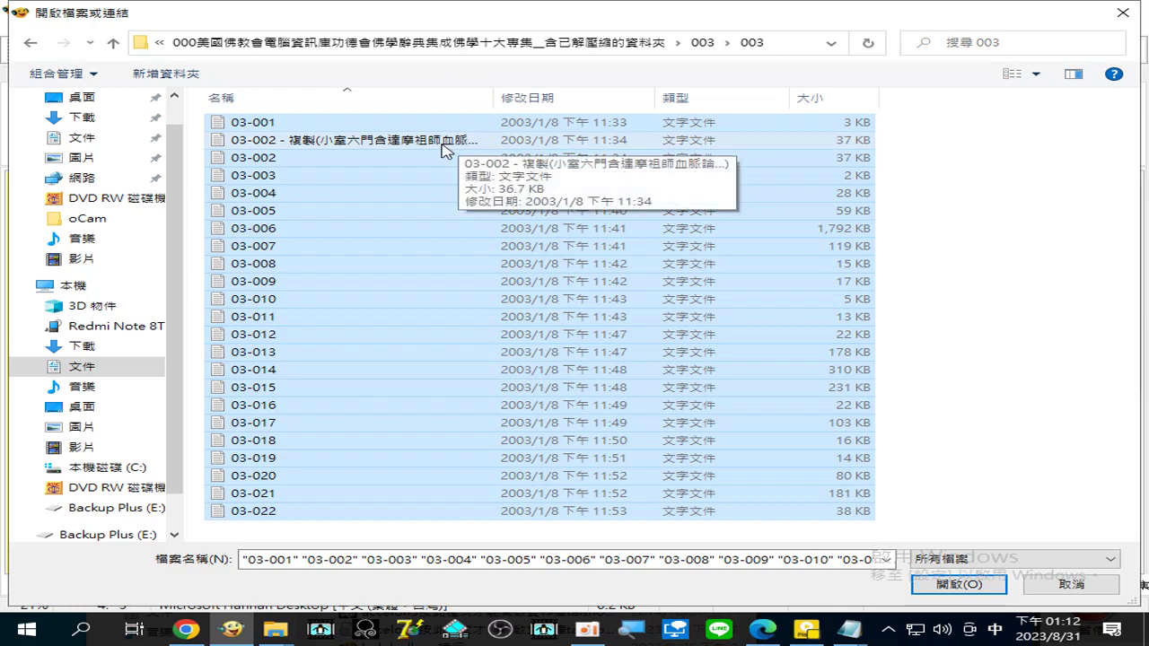
click(954, 584)
Add all text files 04-001 to 04-033 from folder 003\004 to the extraction list
click(927, 209)
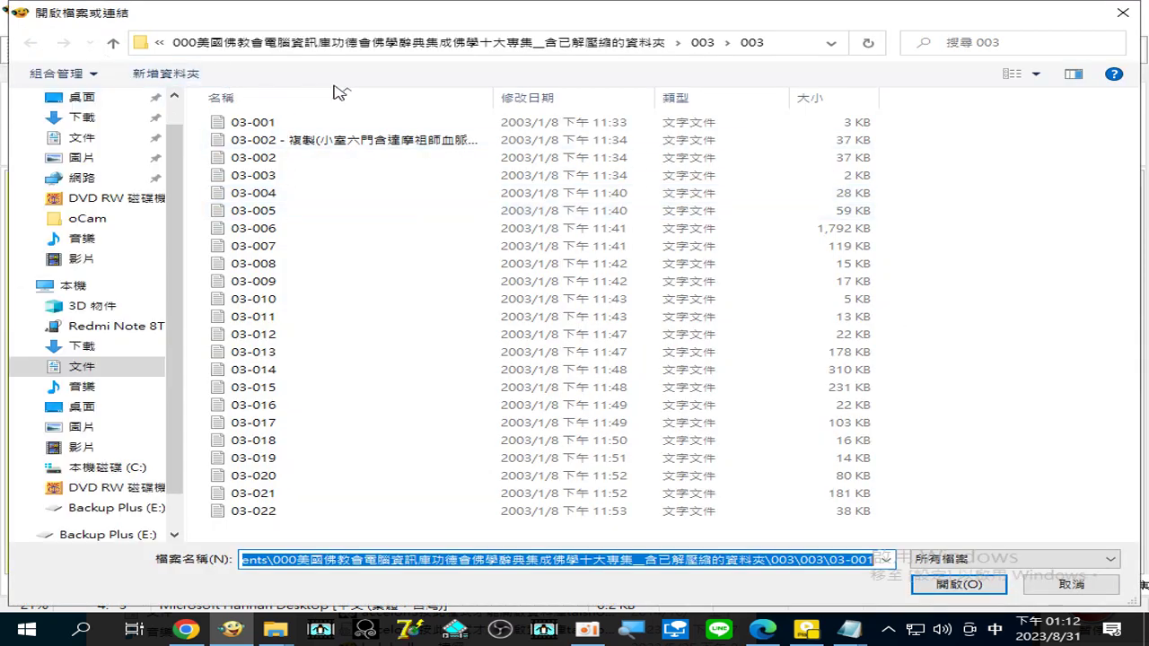
click(703, 43)
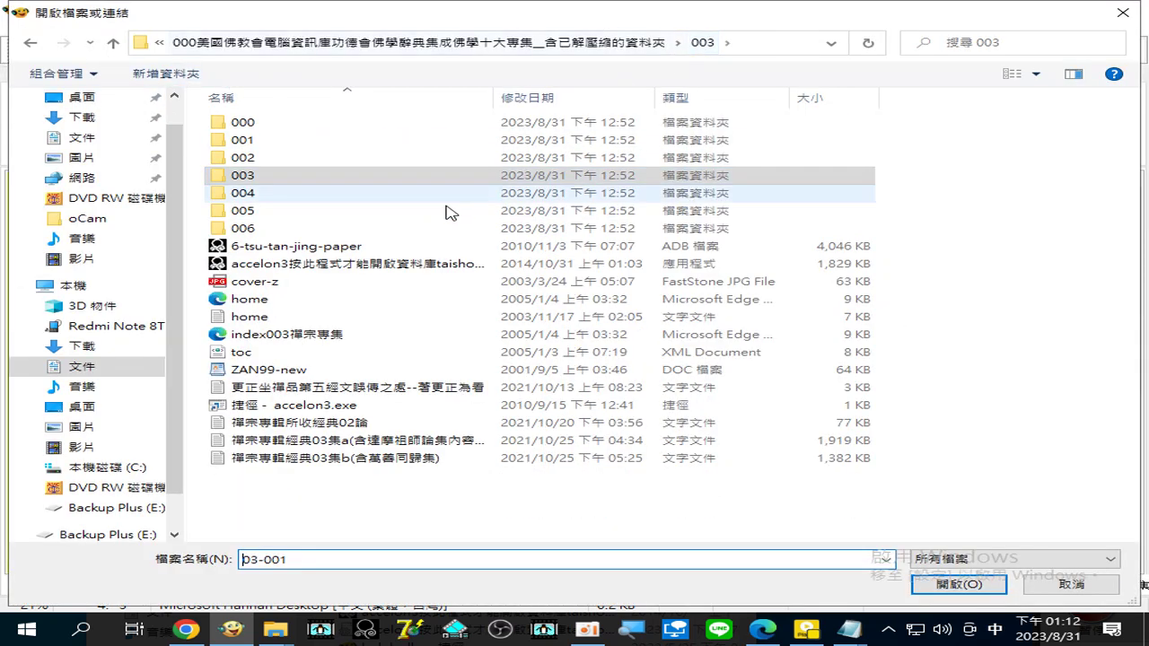
double_click(256, 195)
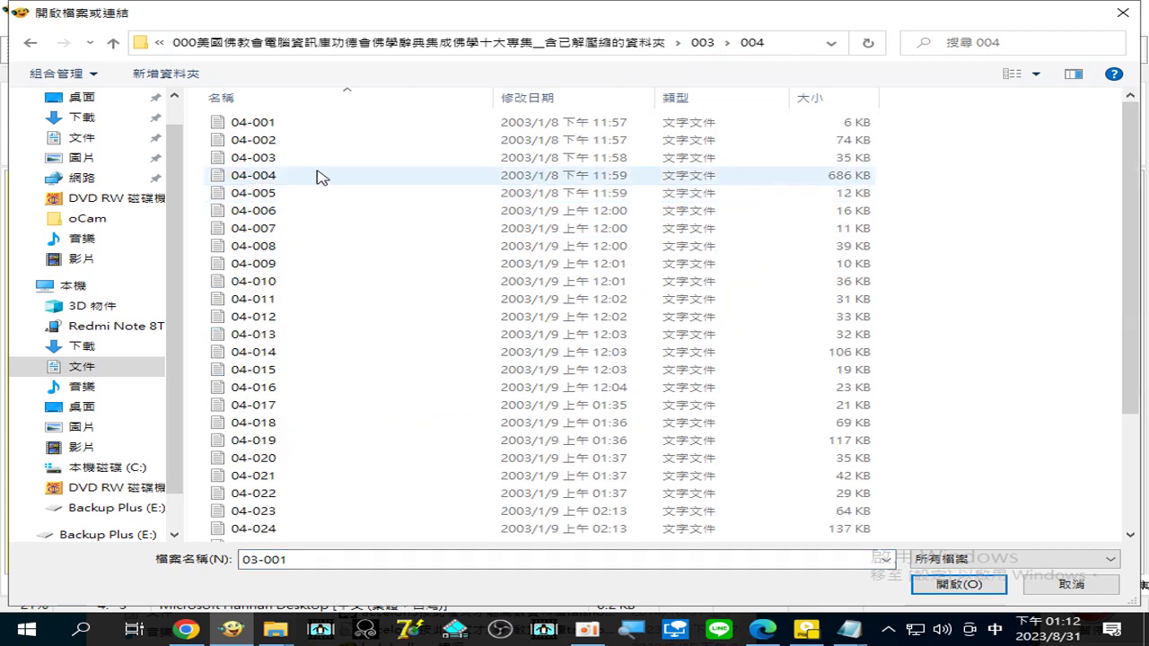
scroll(362, 251, down, 3)
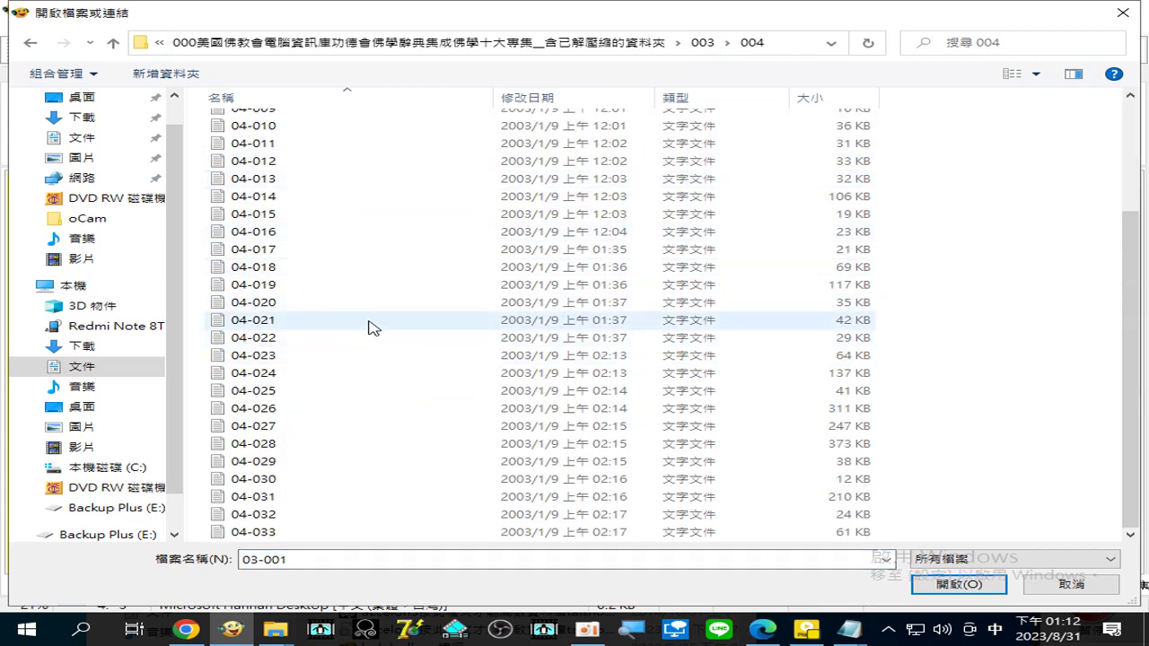
key(ctrl+a)
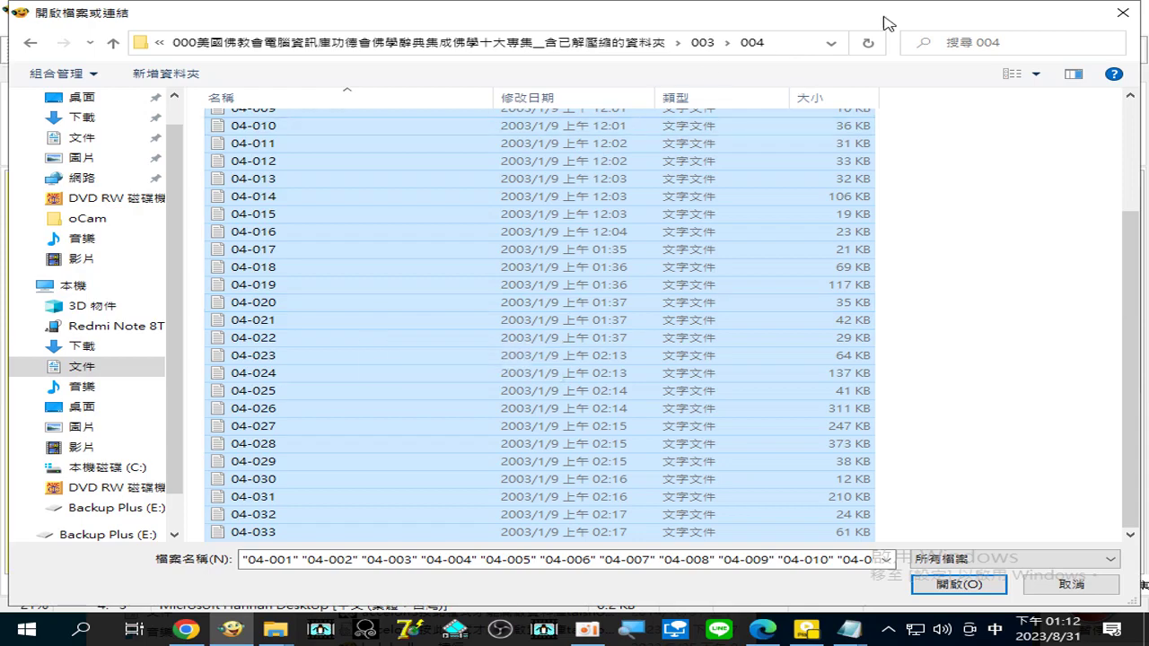
click(959, 586)
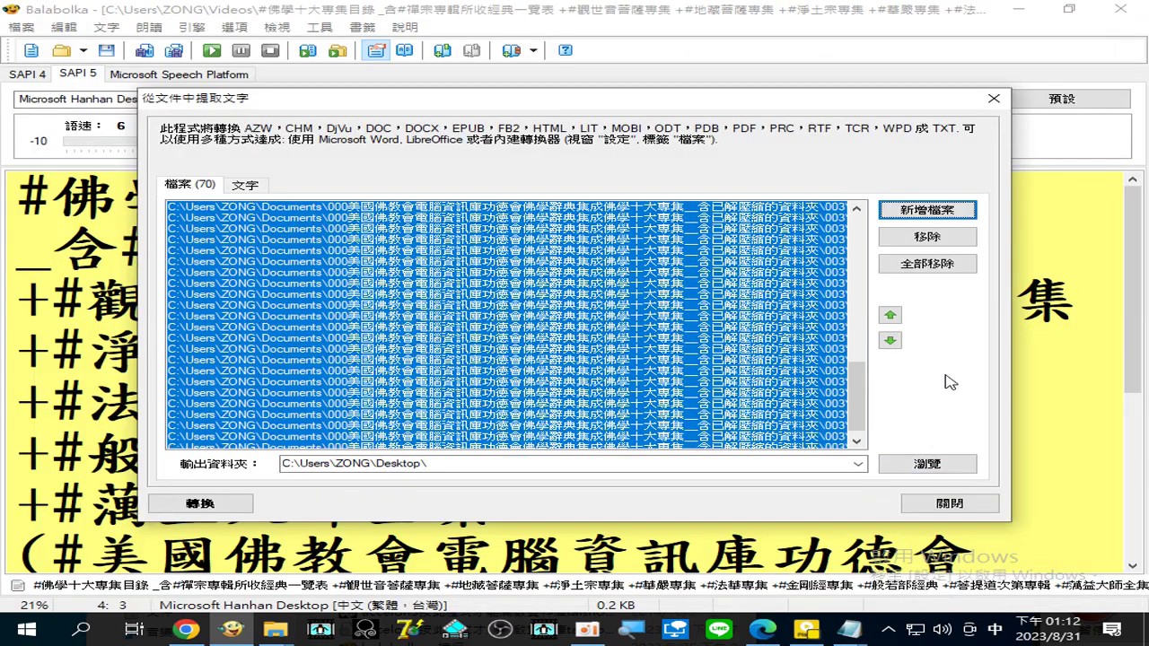
Add all text files 05-001 to 05-011 from folder 003\005 to the extraction list
click(927, 210)
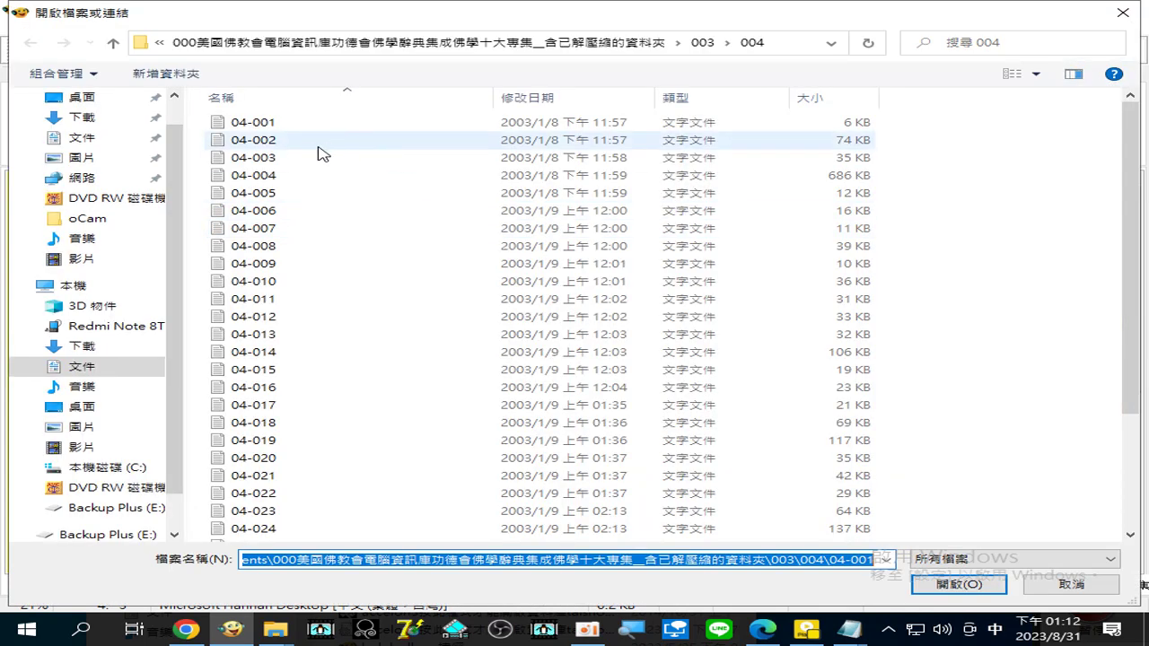
click(705, 43)
double_click(241, 217)
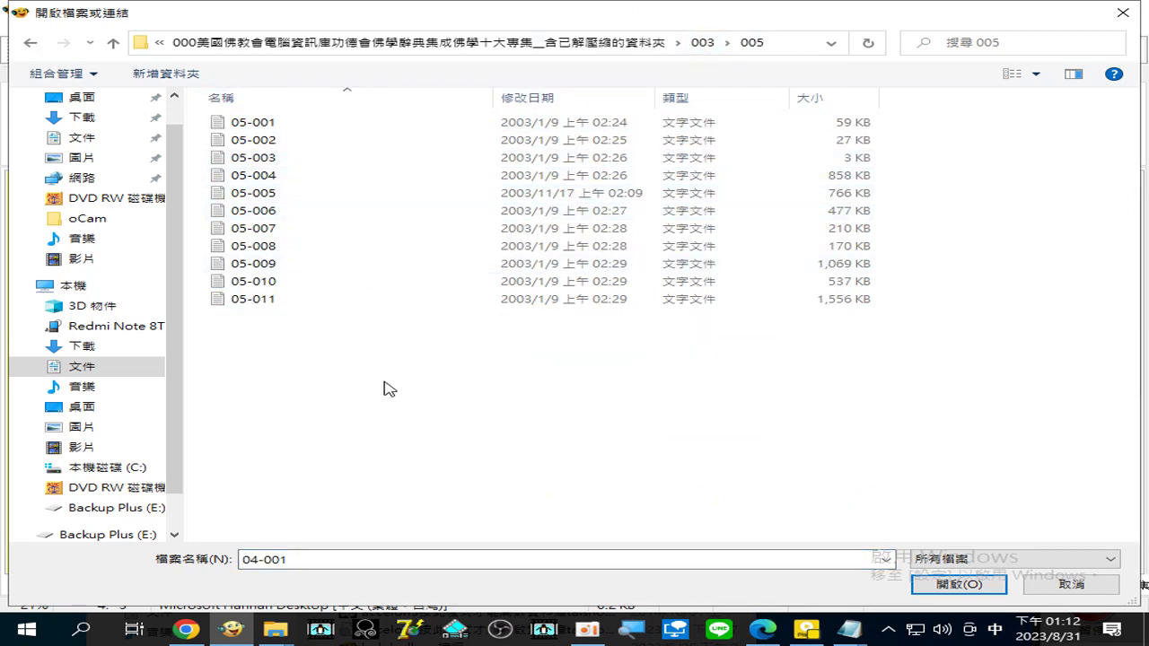
key(ctrl+a)
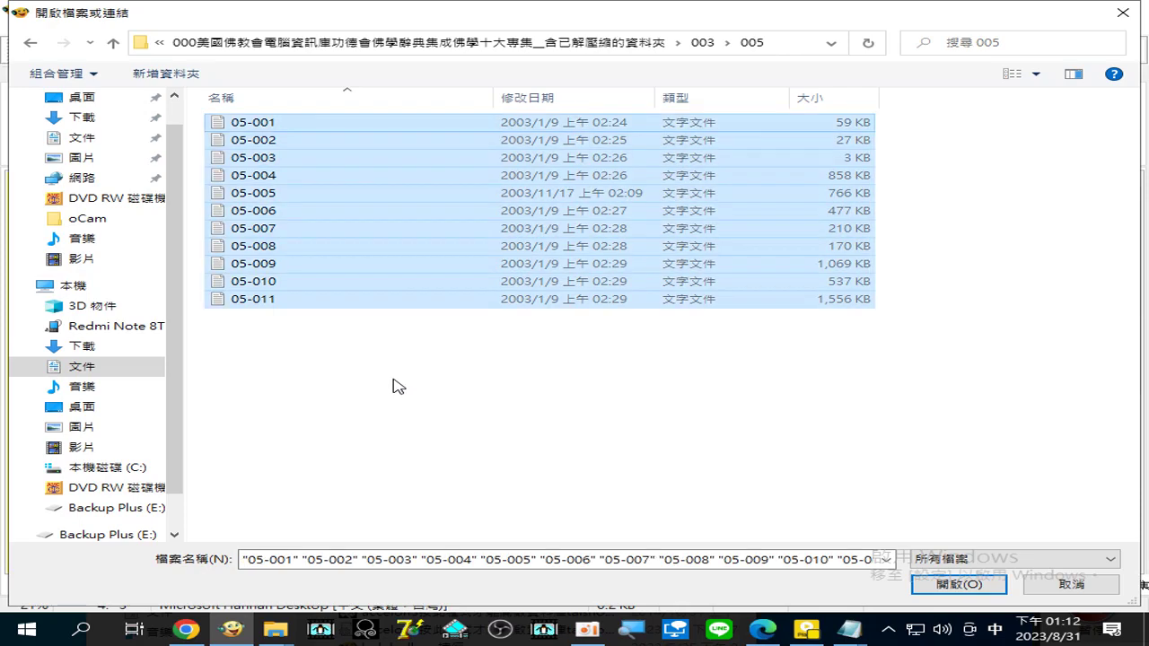
click(949, 584)
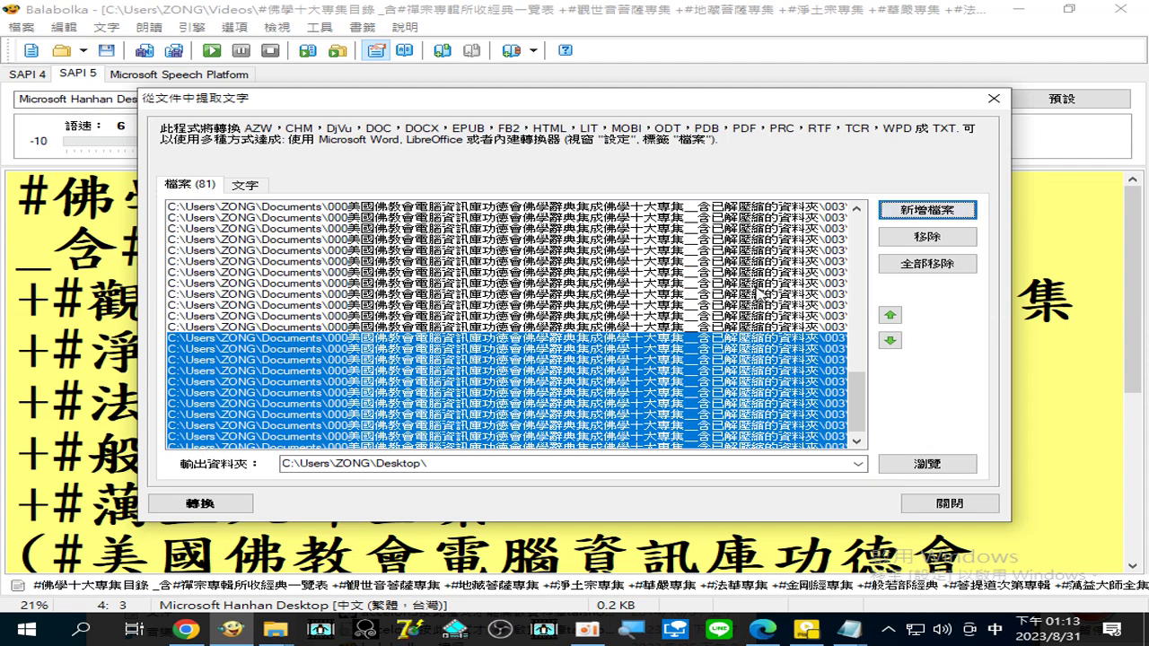
Add text files 06-001 to 06-004 from folder 003\006 to the extraction list, leaving out "06-001胡適論禪宗"
click(942, 213)
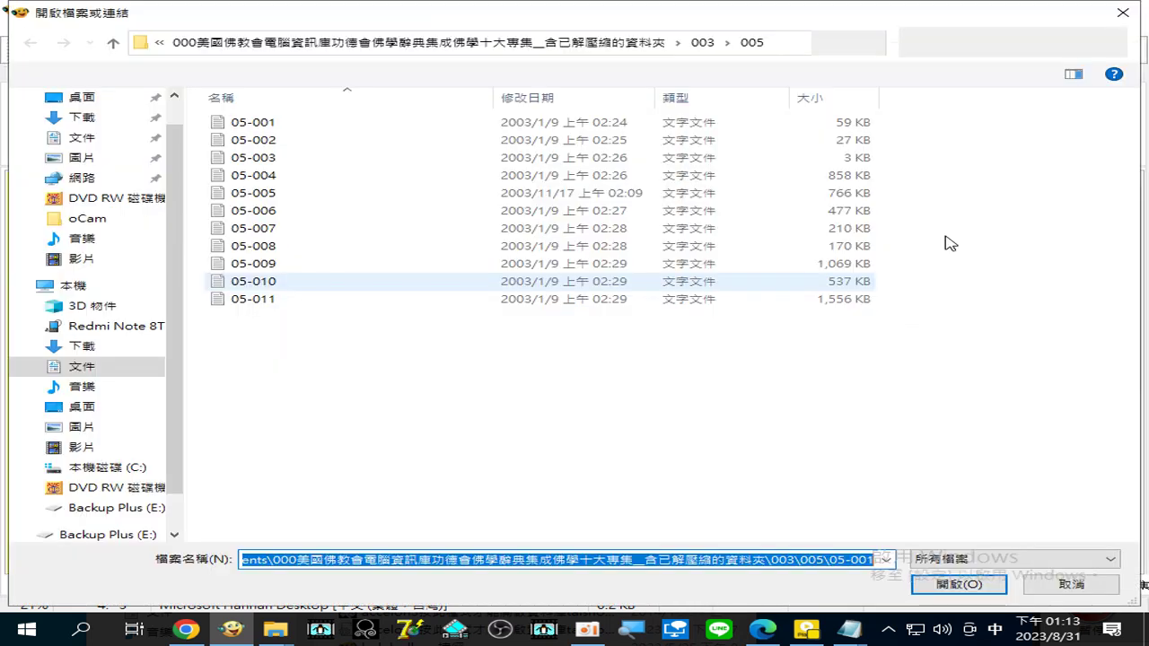
click(703, 42)
double_click(240, 228)
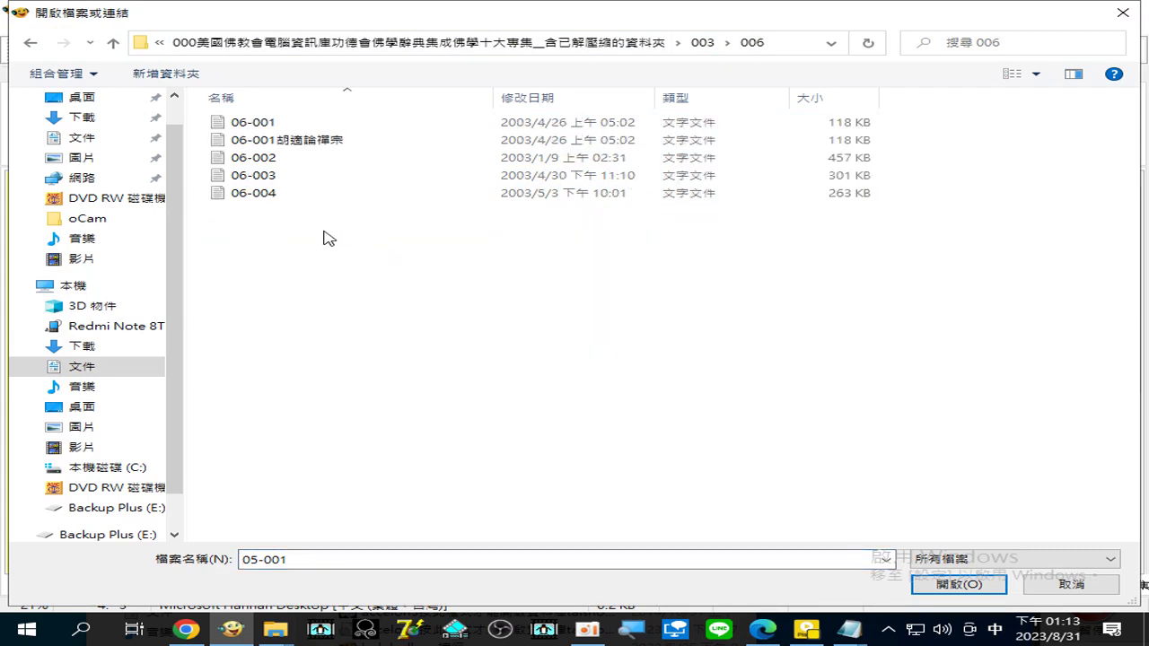
key(ctrl+a)
ctrl+click(285, 144)
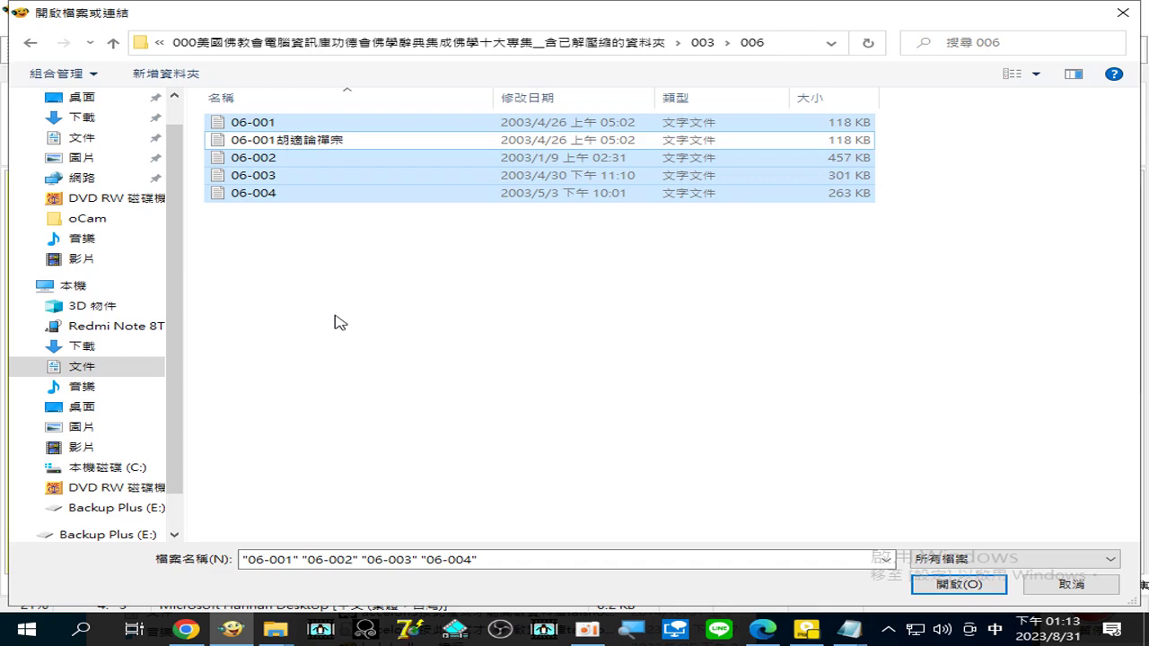
click(913, 589)
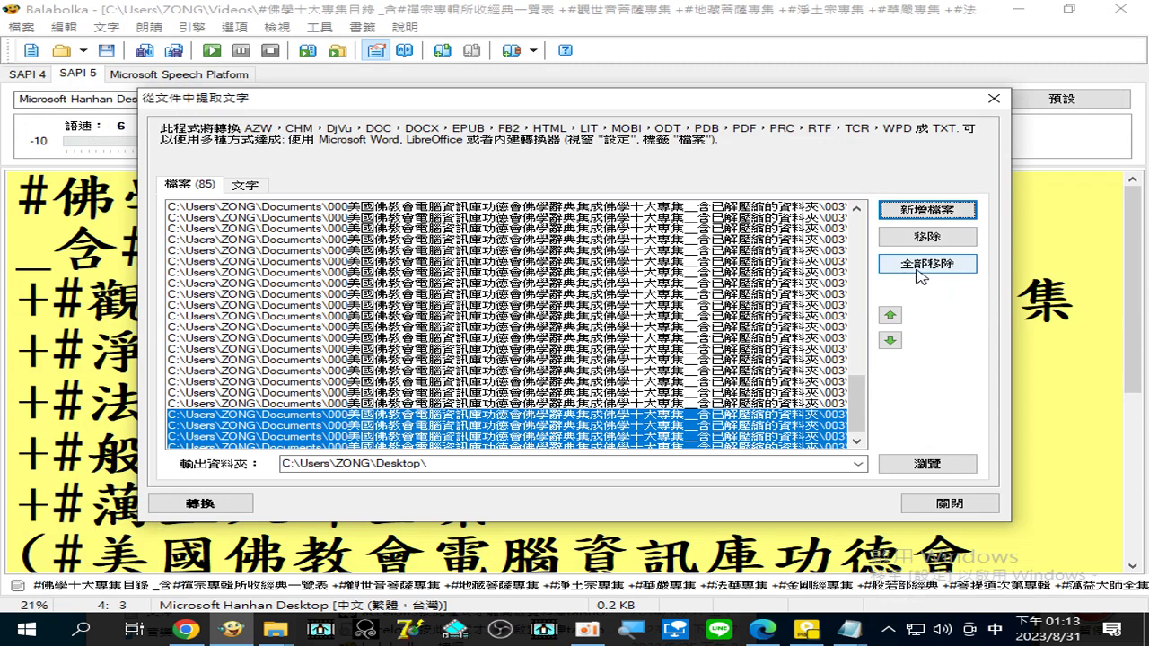
Convert all listed files and locate the output text file 111 in the Desktop folder
click(205, 503)
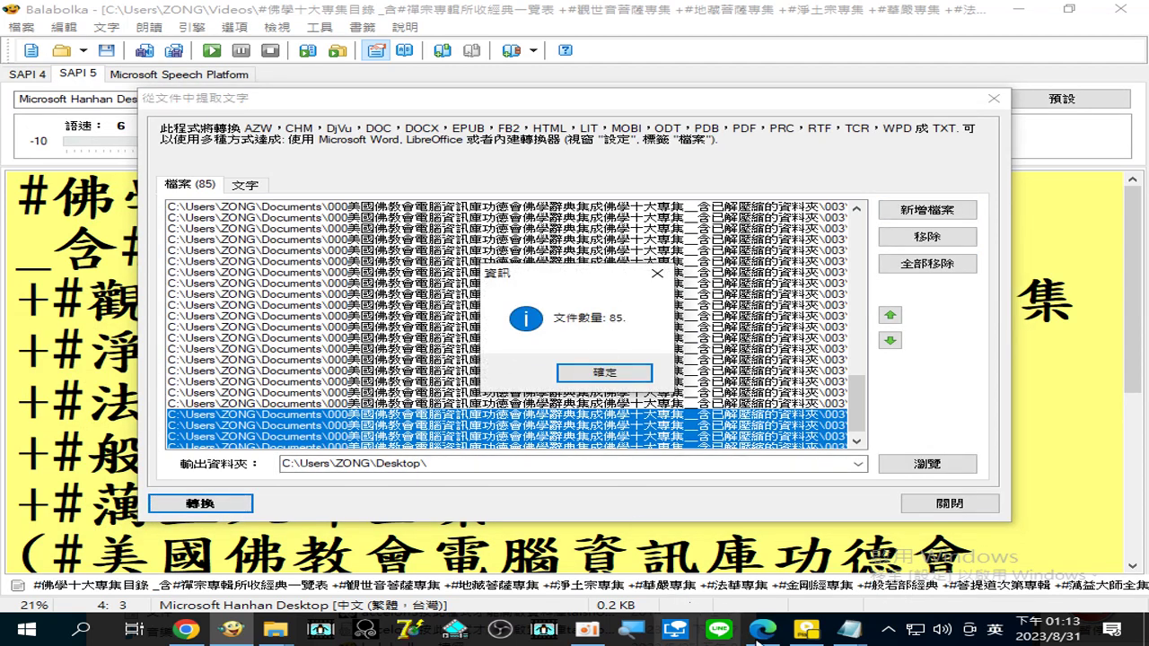
click(275, 633)
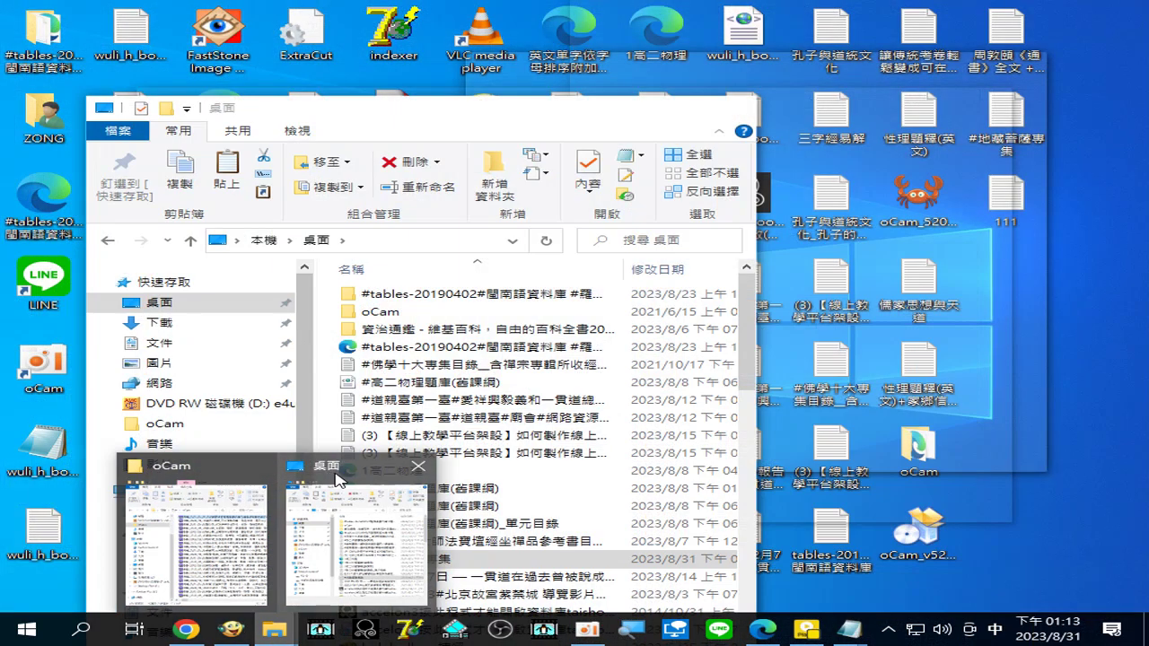
click(395, 475)
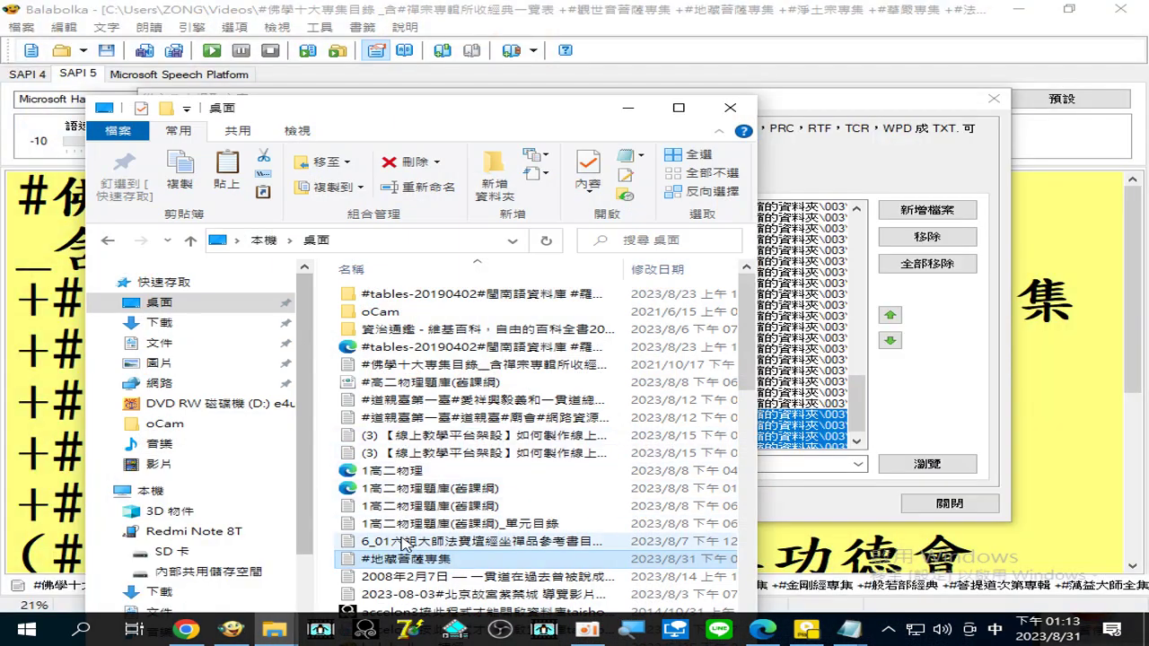
scroll(408, 543, down, 2)
scroll(413, 386, down, 4)
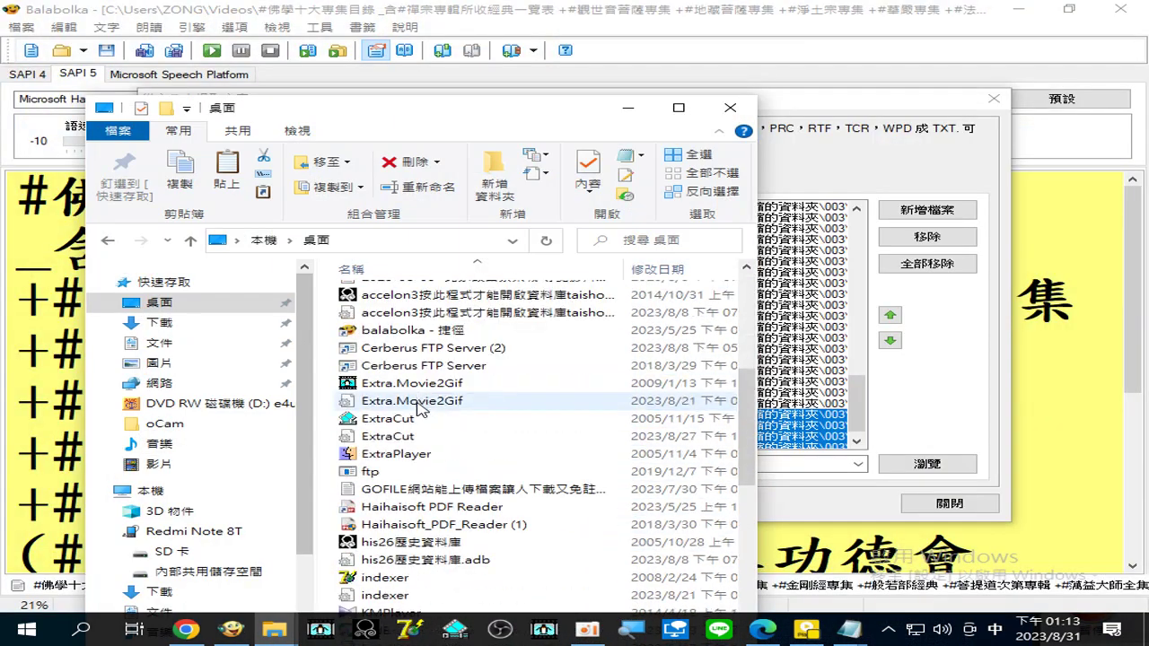
scroll(431, 446, up, 6)
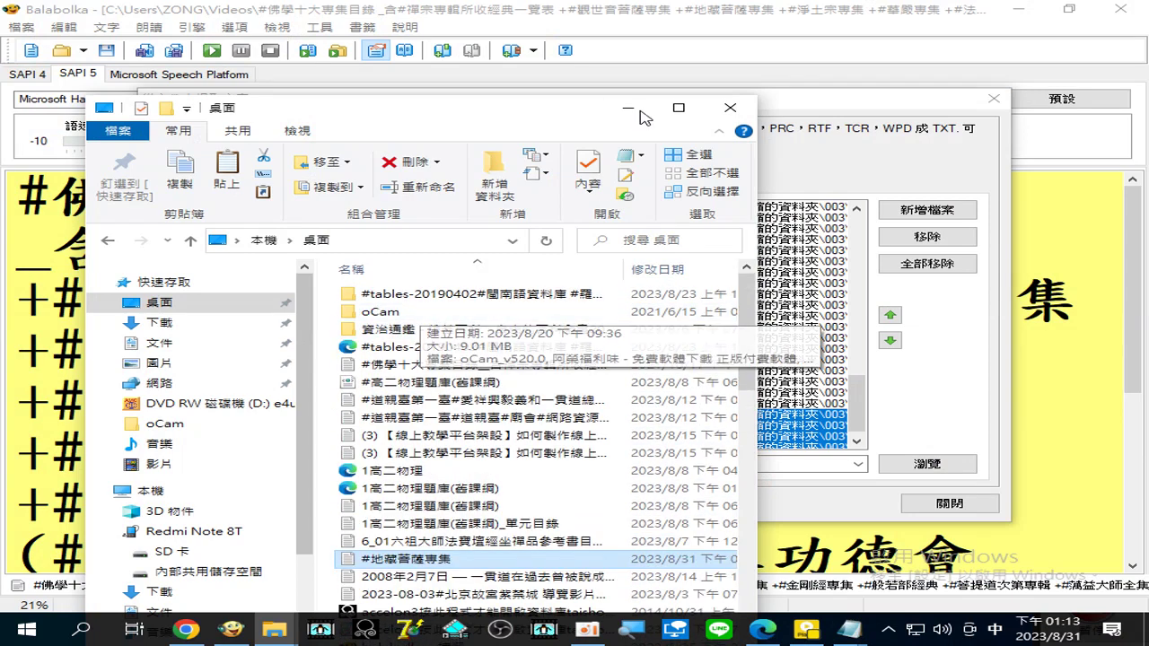
drag(579, 108, 739, 27)
scroll(671, 345, down, 15)
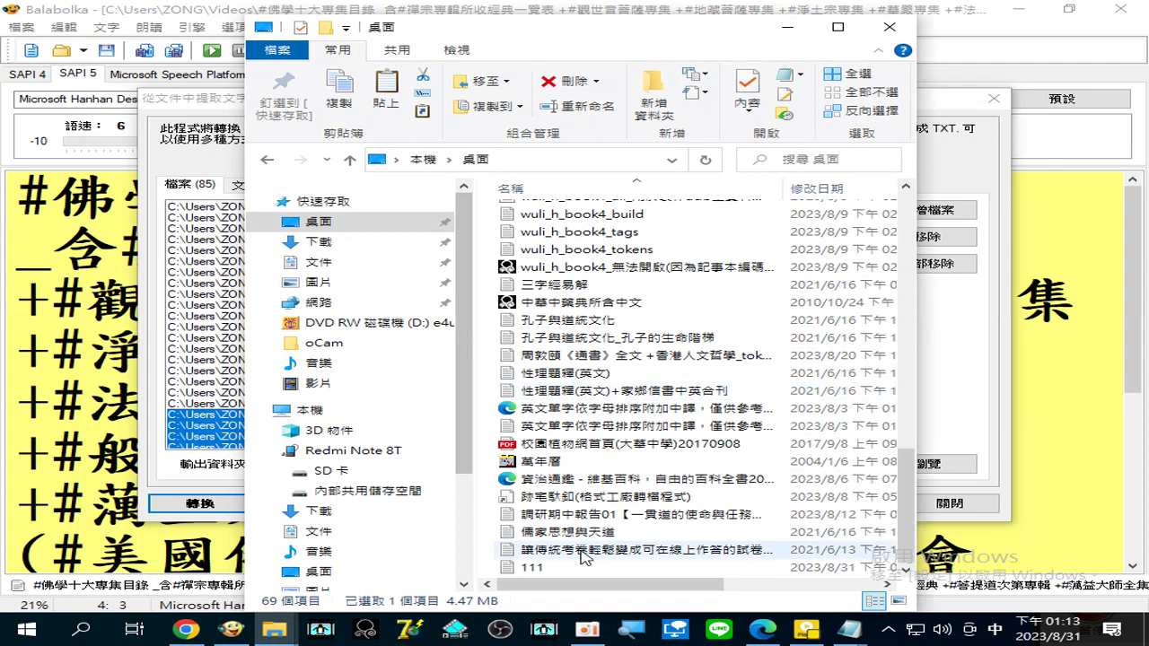
click(529, 569)
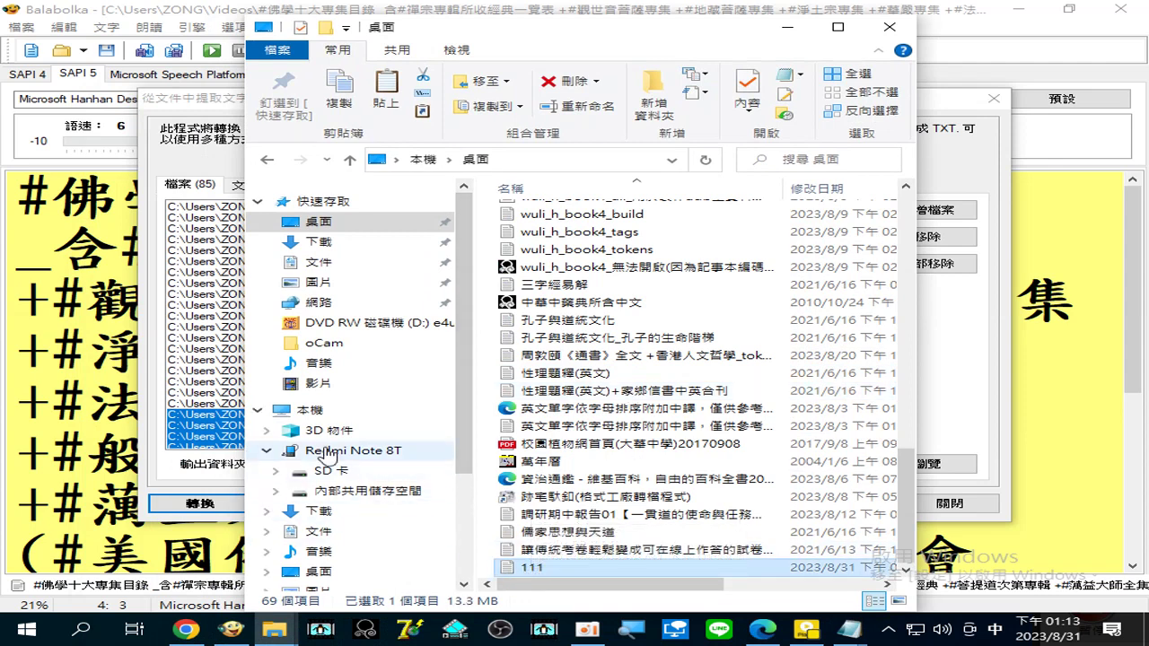
click(85, 359)
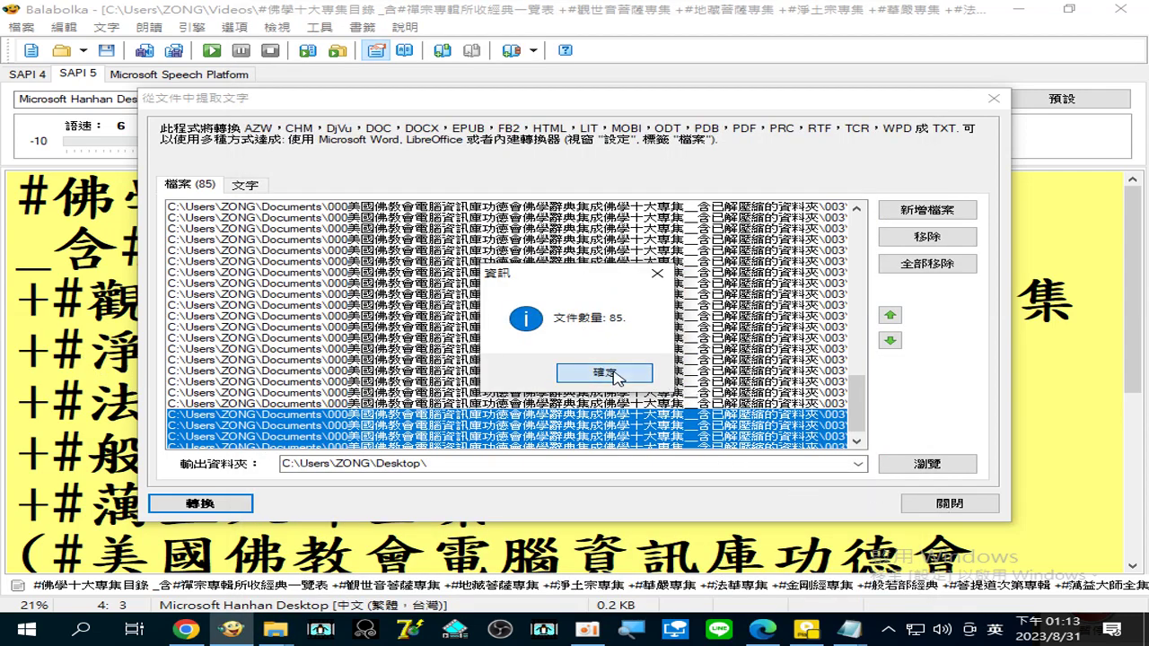
Close the text extraction tool and copy the title "#禪宗專輯" from the document's second line
key(Return)
click(982, 512)
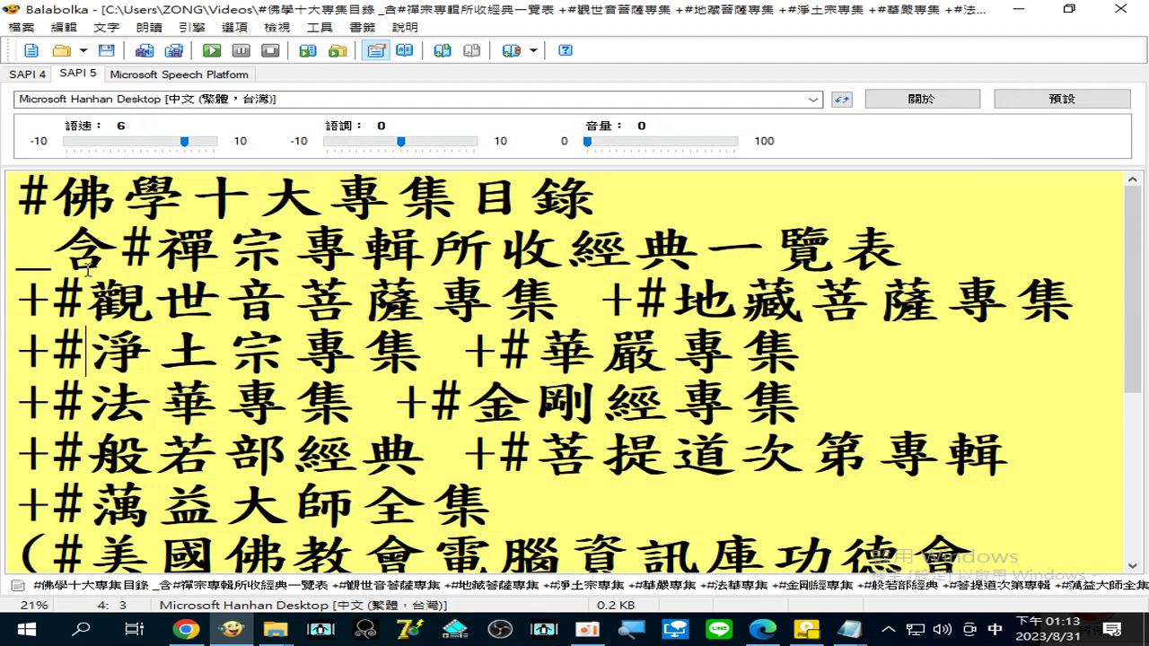
drag(128, 238, 417, 236)
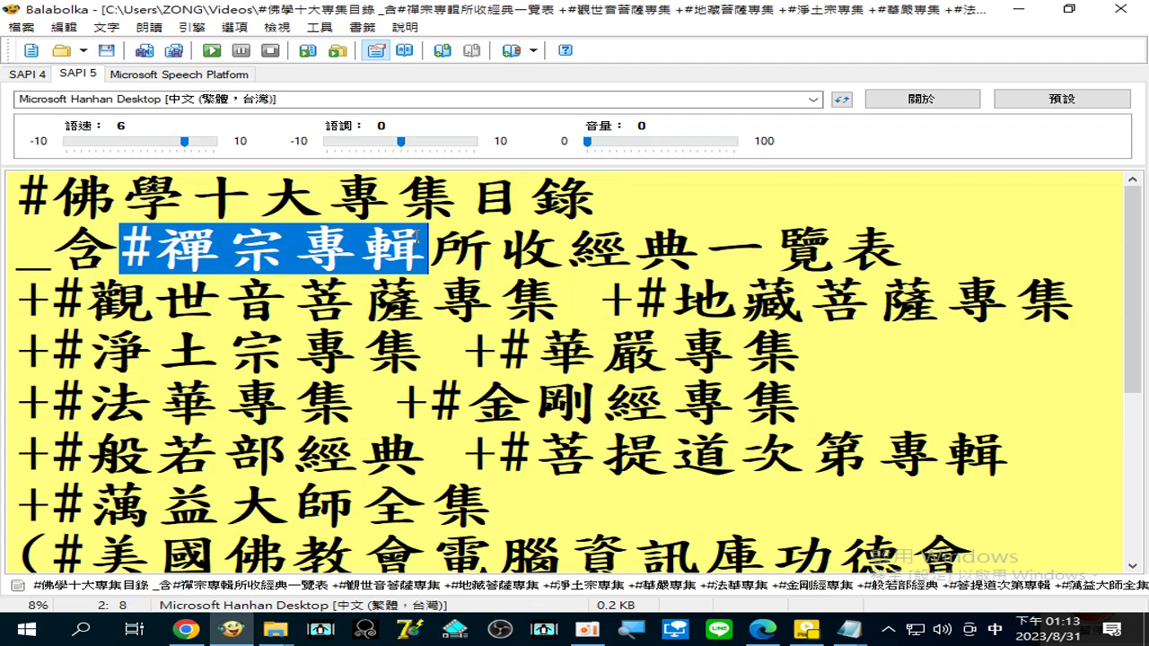
right_click(312, 259)
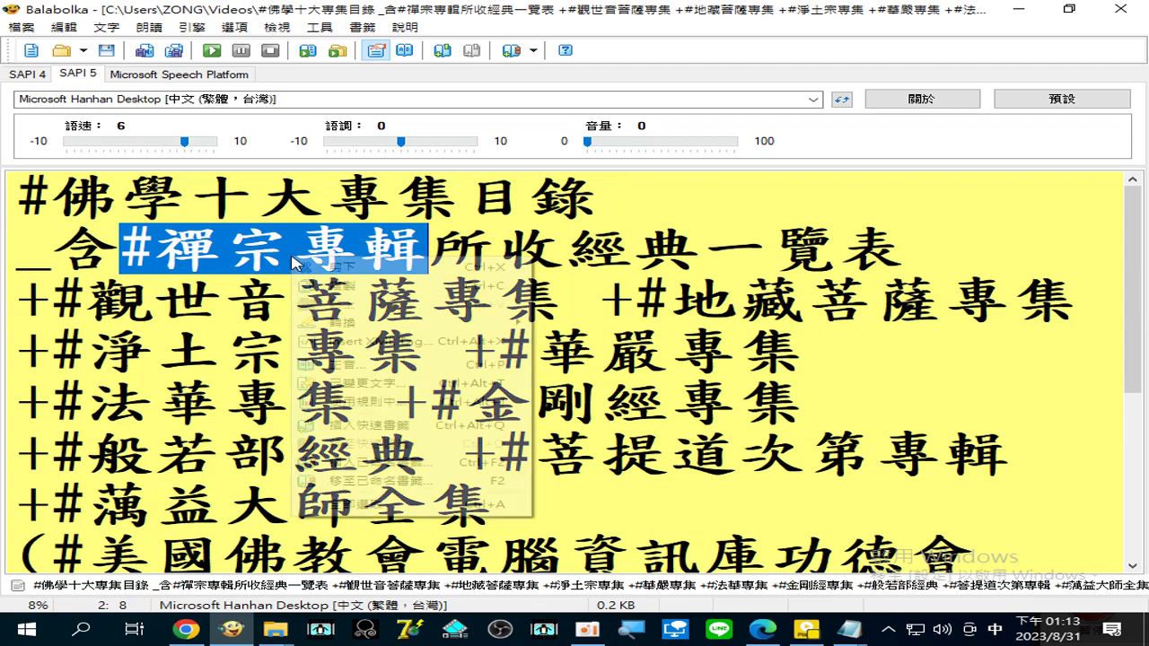
click(337, 285)
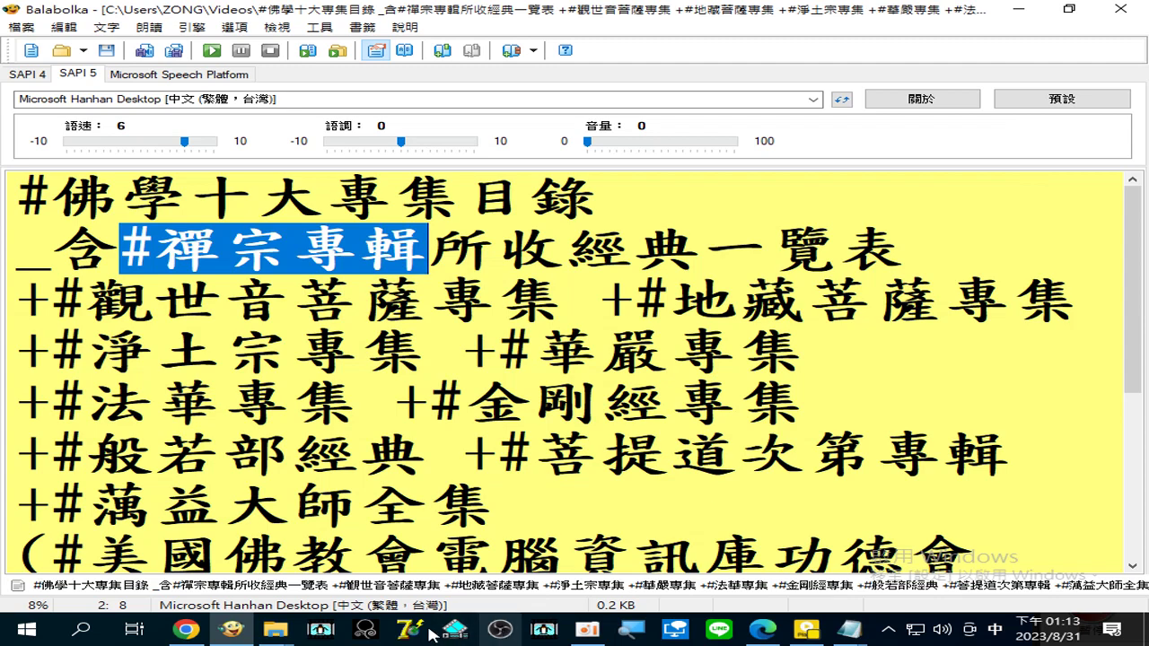
Switch to File Explorer's Desktop folder and rename the file 111 to the copied title "#禪宗專輯"
click(276, 633)
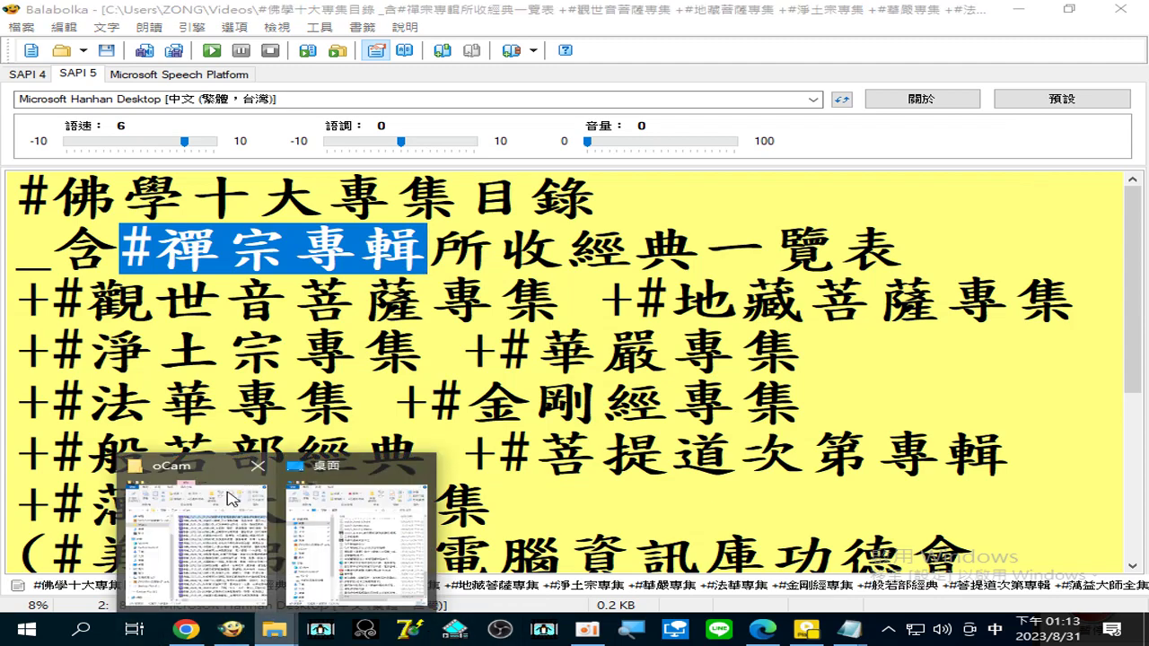
click(296, 593)
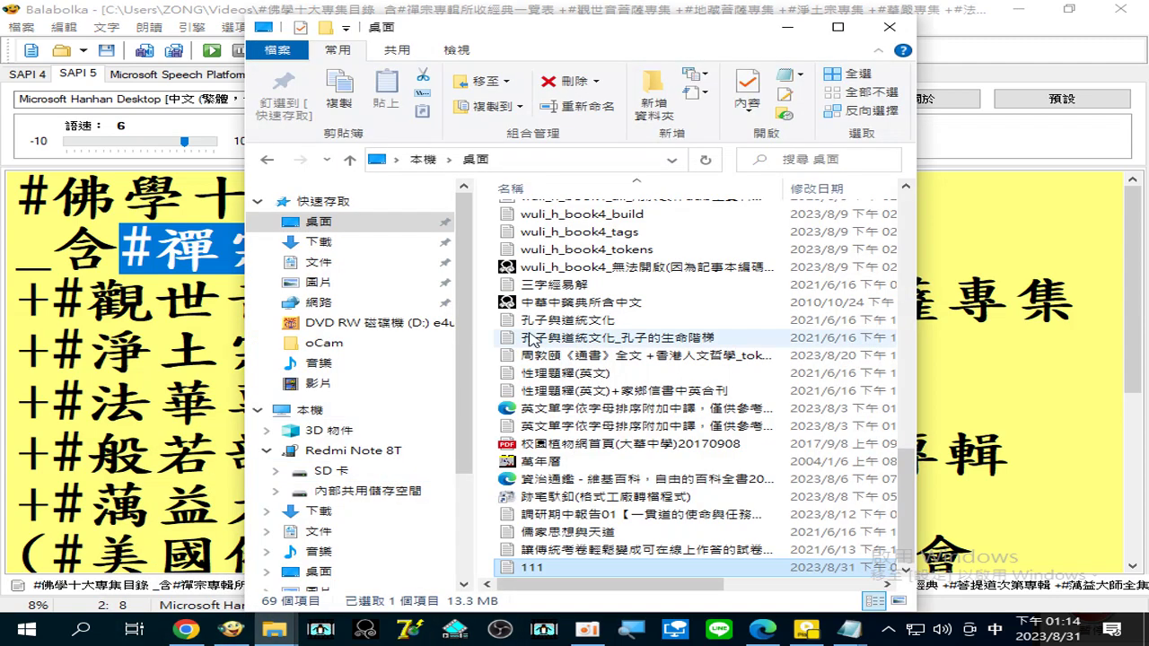
right_click(533, 568)
click(604, 528)
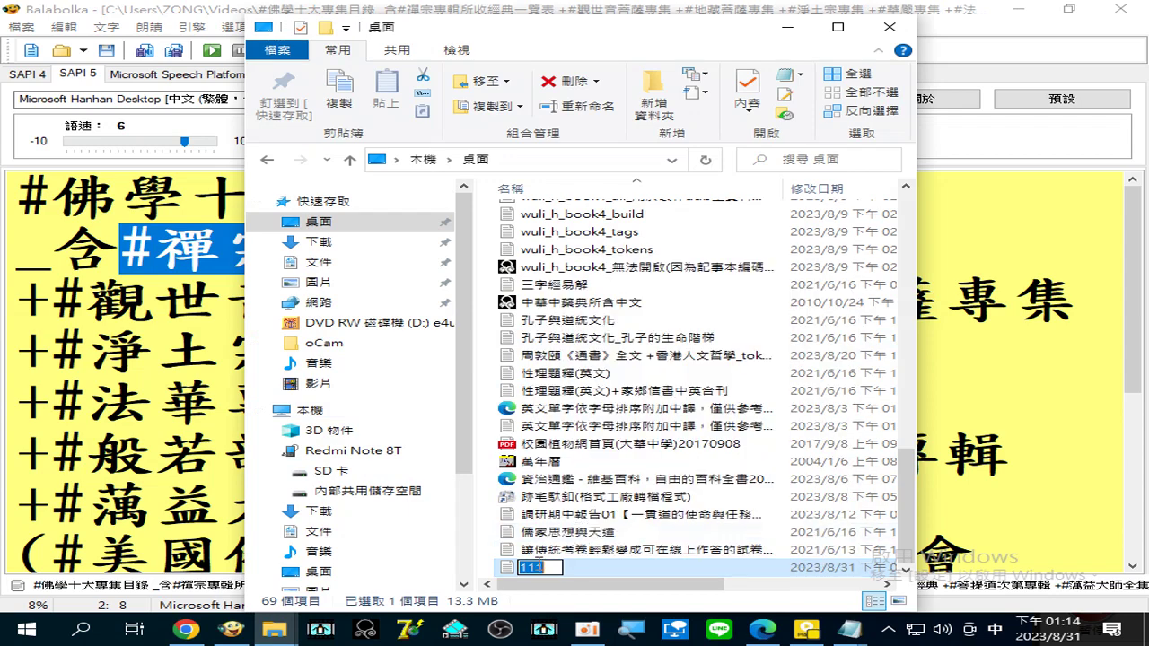
right_click(528, 571)
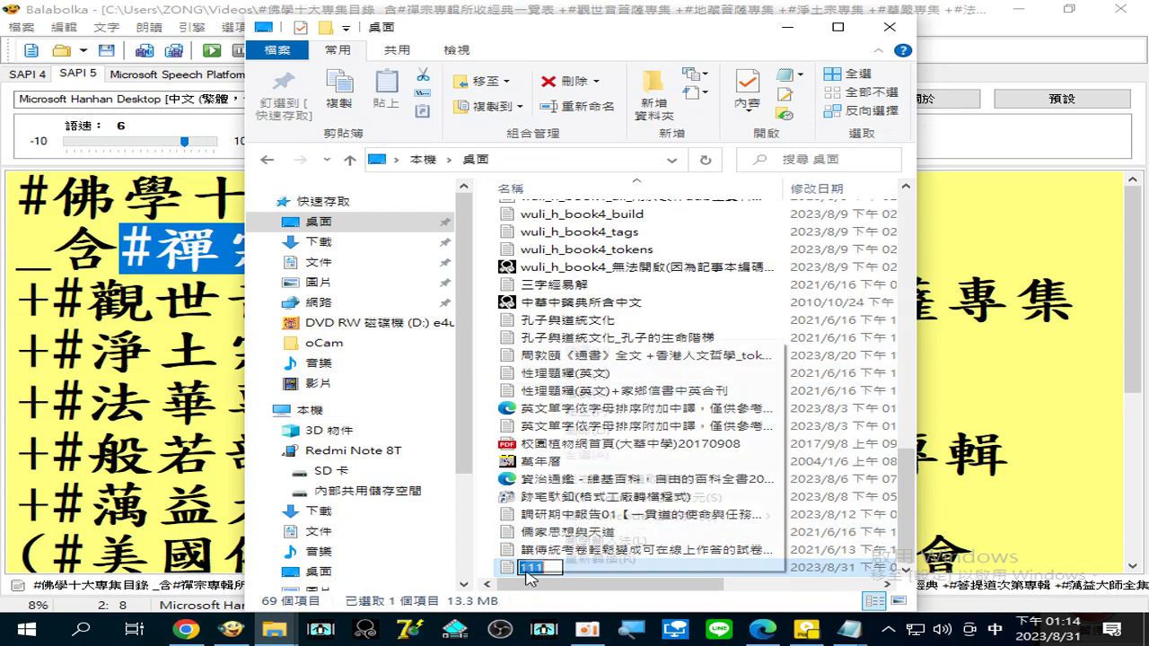
click(585, 411)
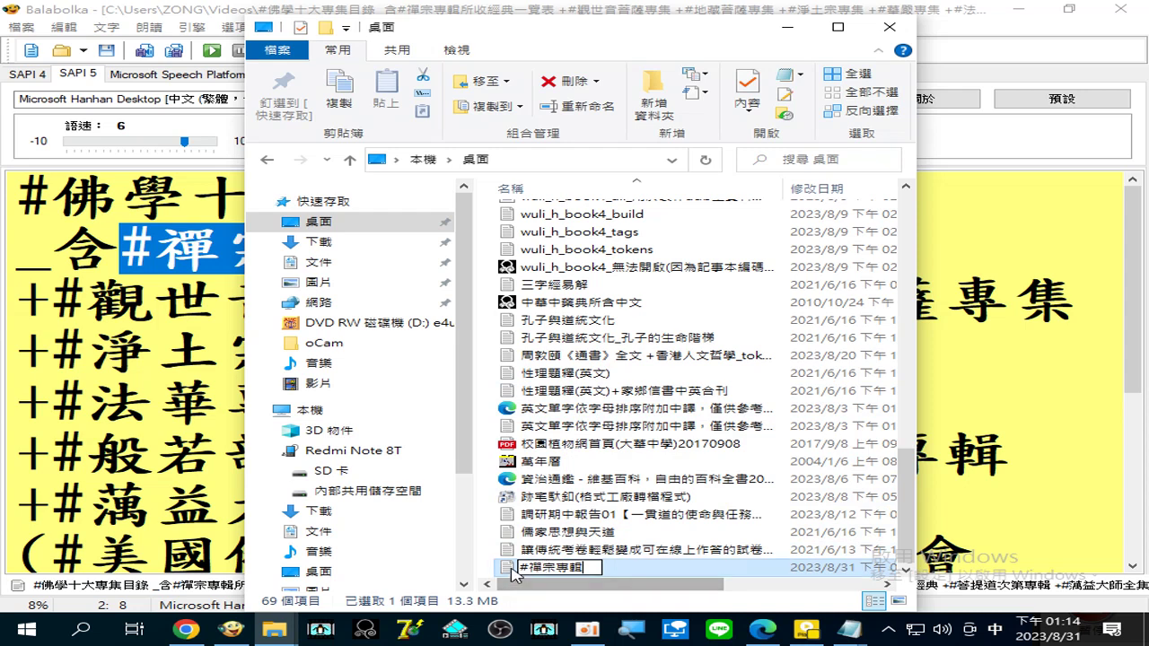
click(514, 572)
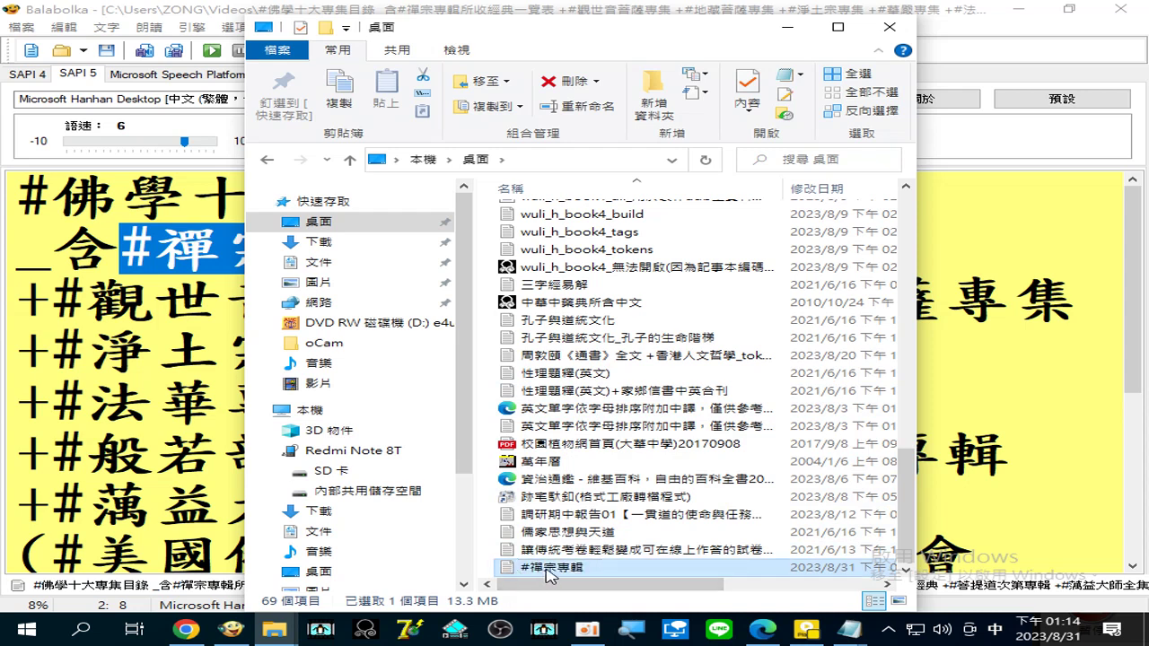
Copy the text file "#禪宗專輯" in the Desktop folder
right_click(540, 576)
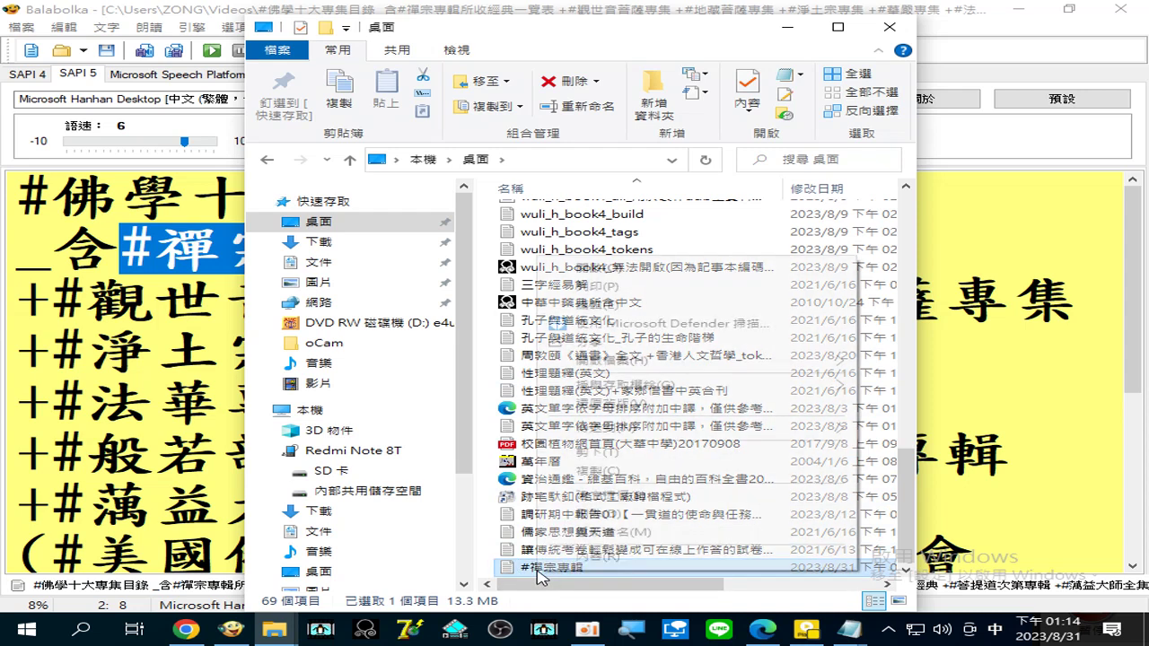
click(592, 471)
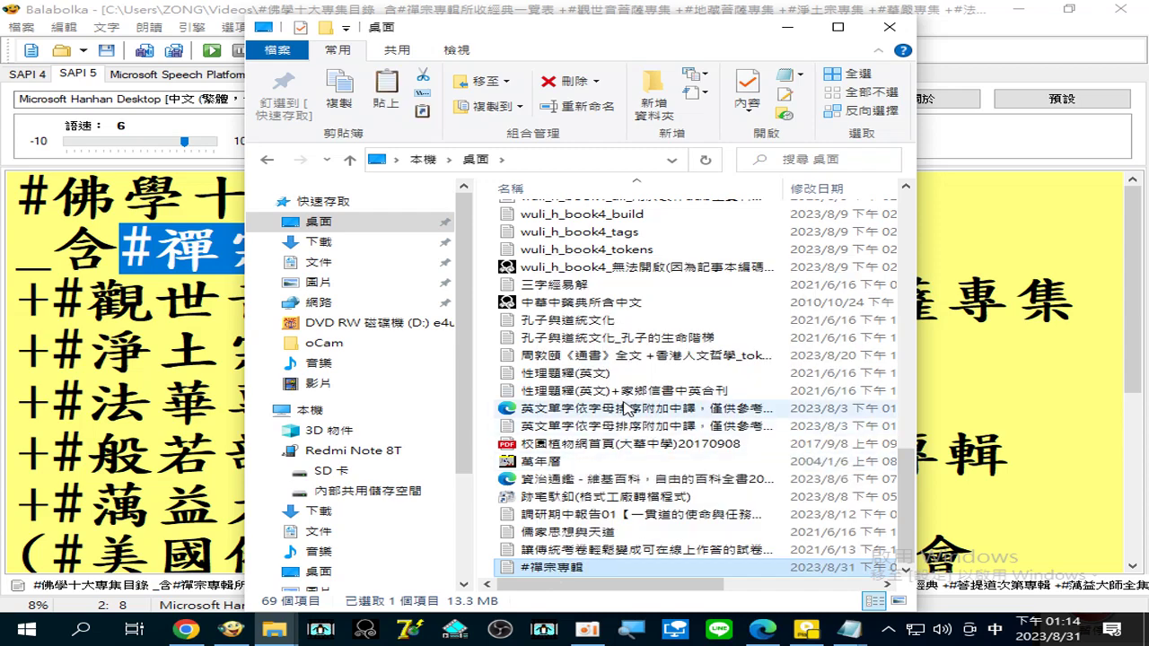
scroll(538, 377, up, 6)
scroll(691, 430, up, 9)
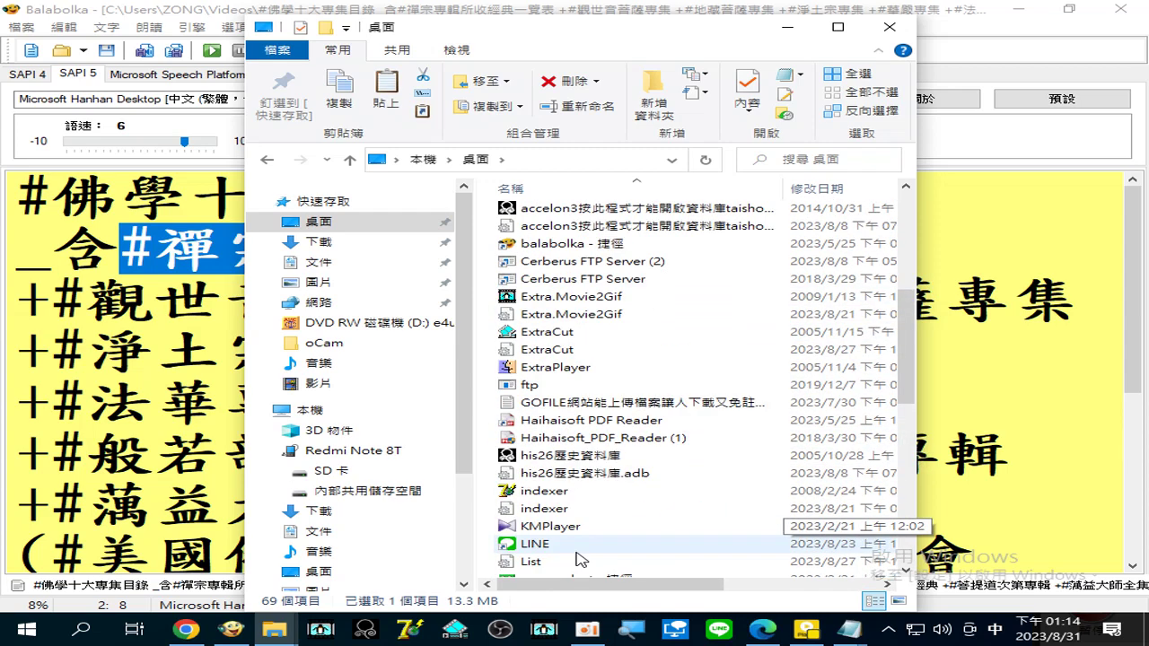
scroll(706, 402, up, 1)
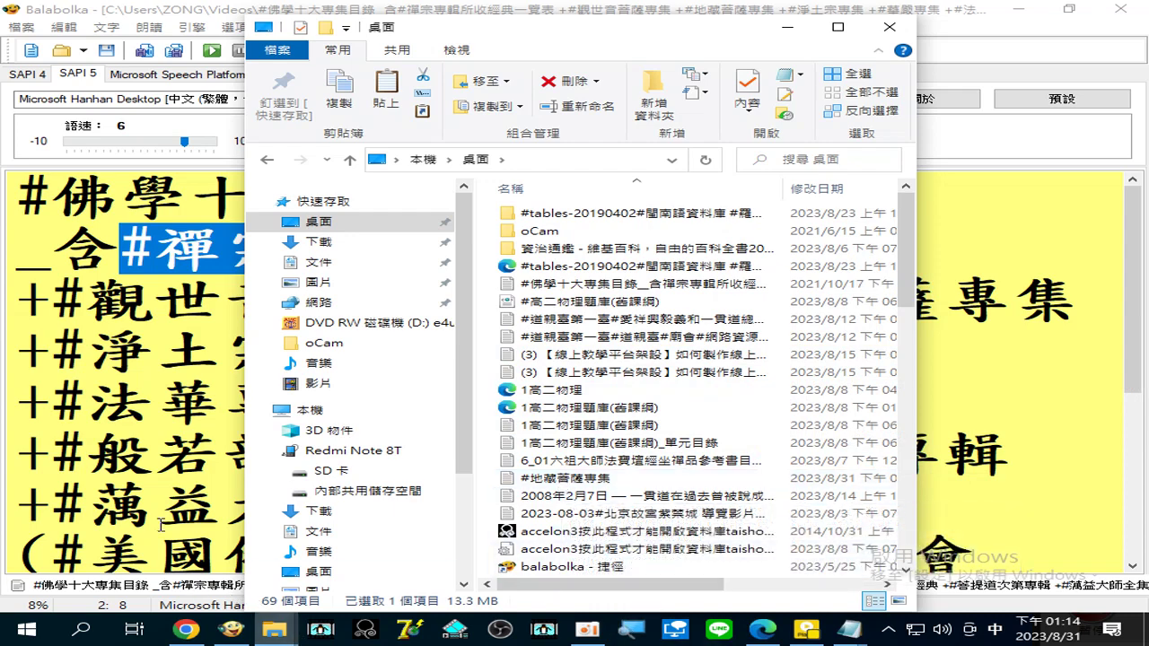
Switch back to Balabolka and paste the copied file into folder 003 through the text extraction tool's file selection dialog
click(1035, 251)
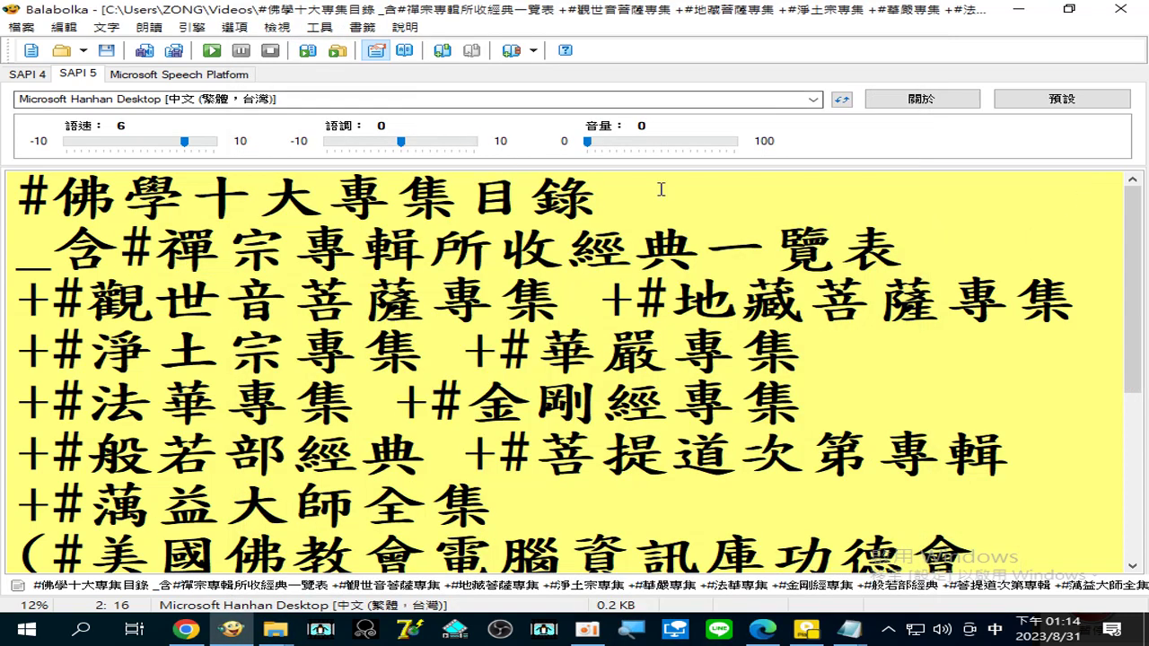
click(319, 27)
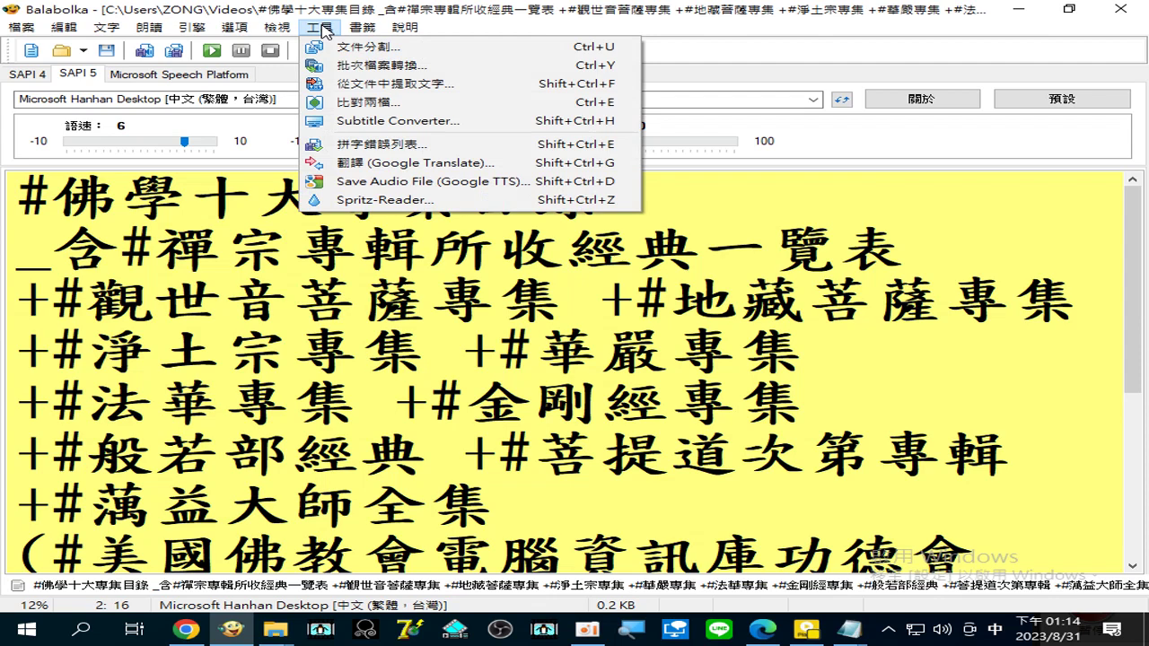
click(395, 85)
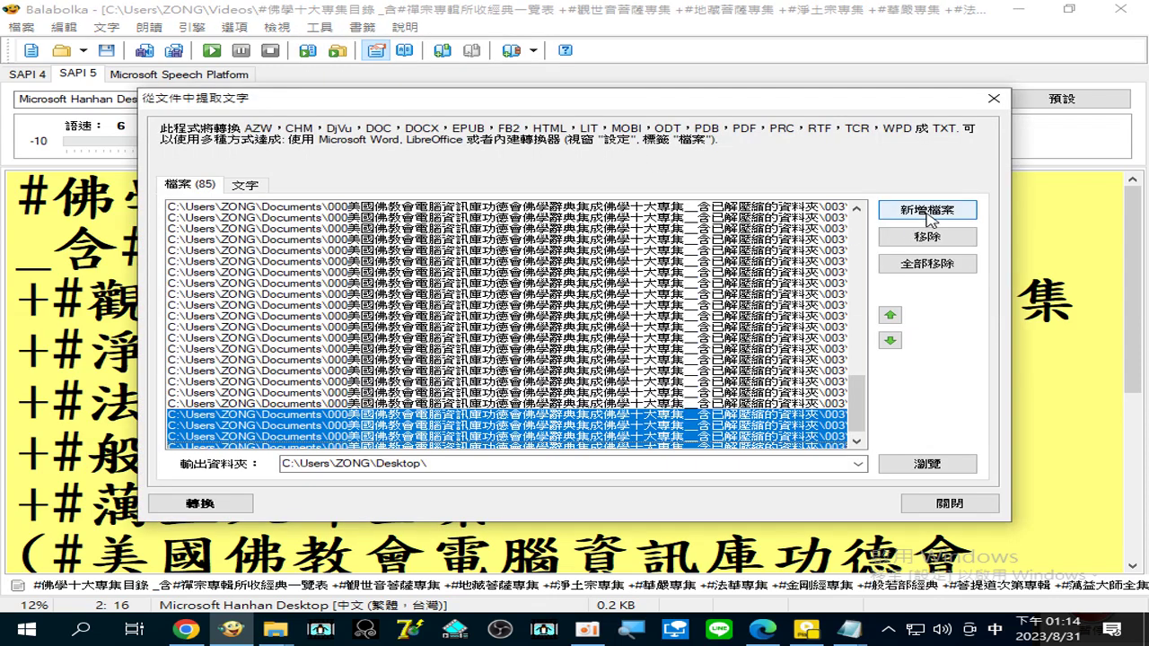
click(928, 213)
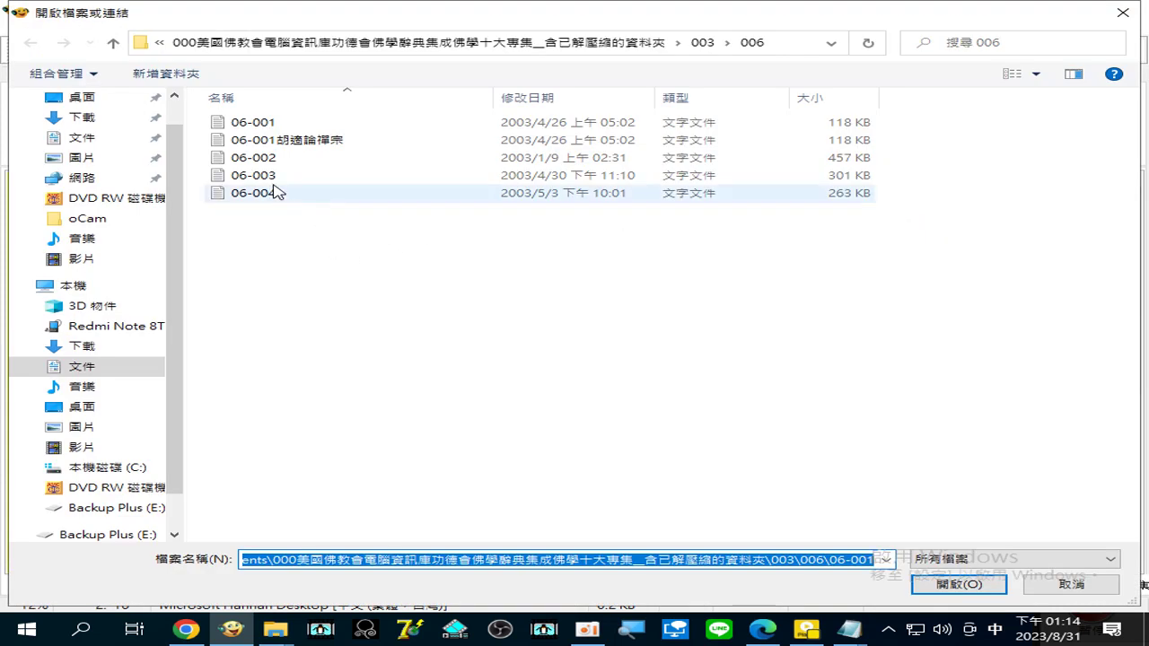
click(704, 44)
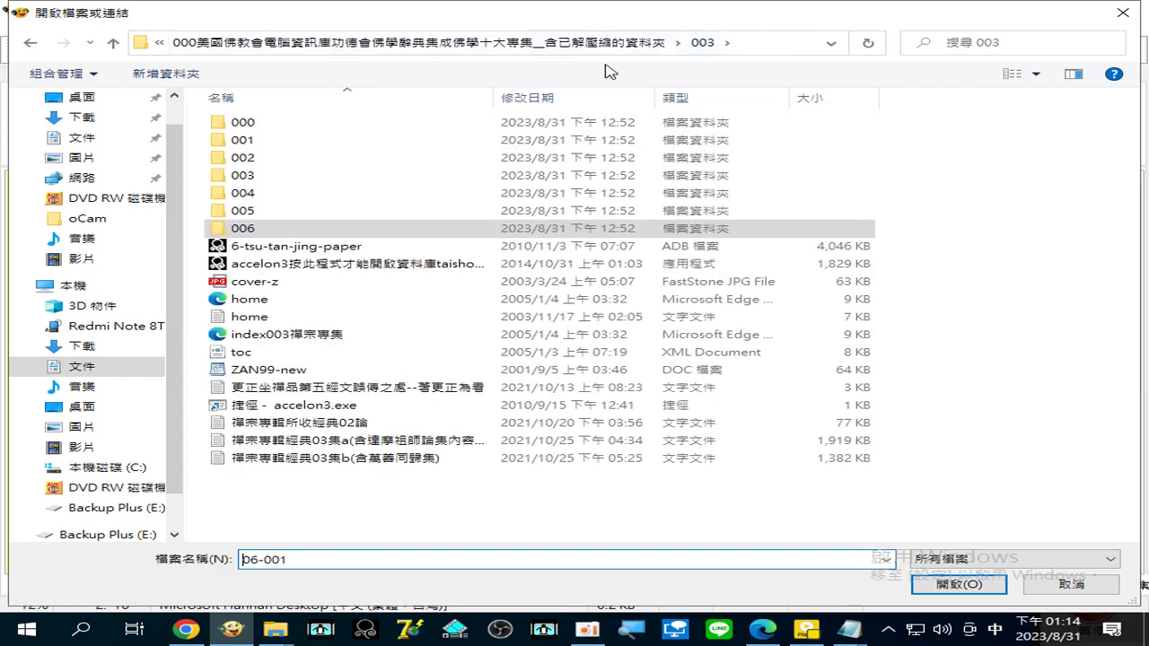
click(656, 45)
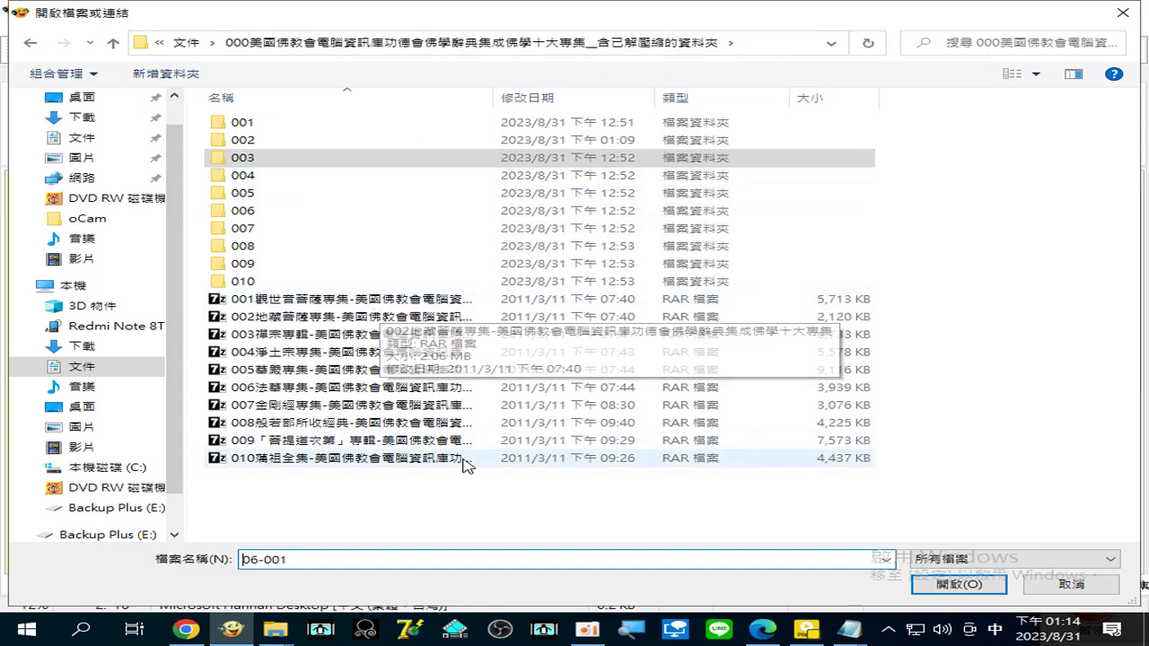
double_click(251, 164)
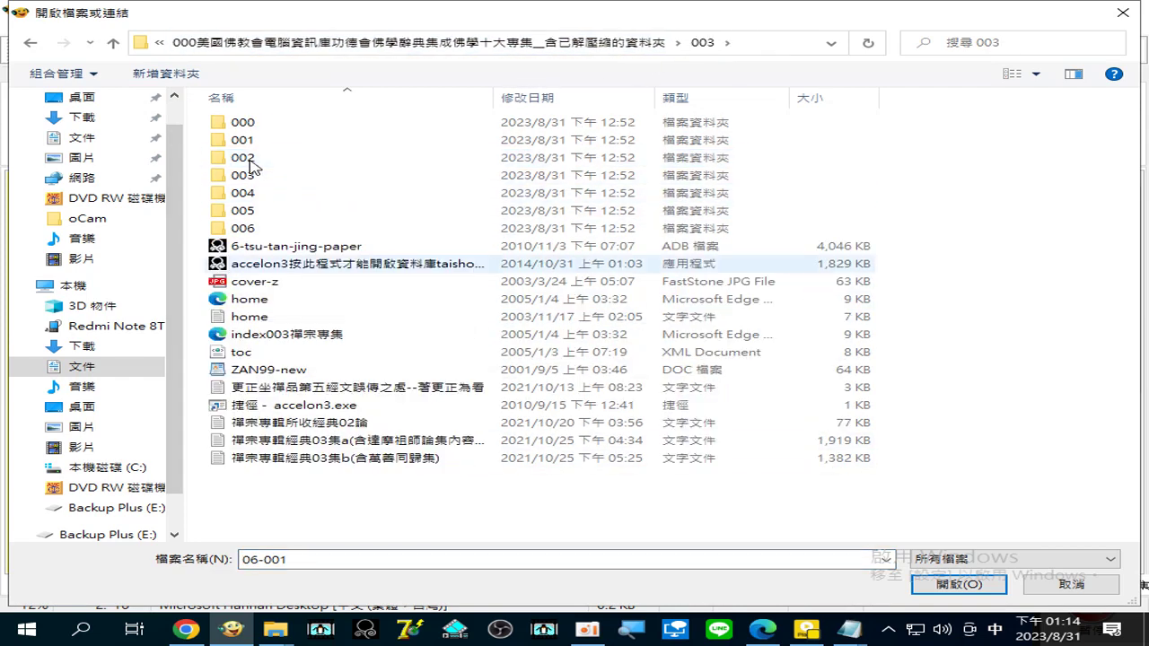
right_click(332, 524)
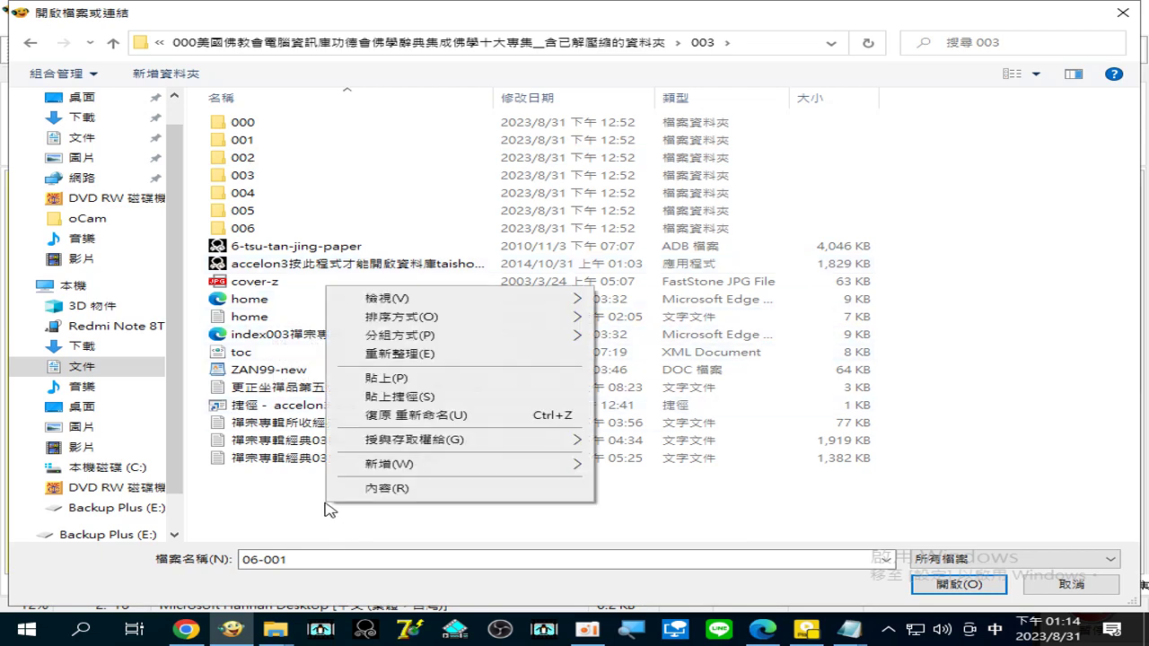
click(392, 387)
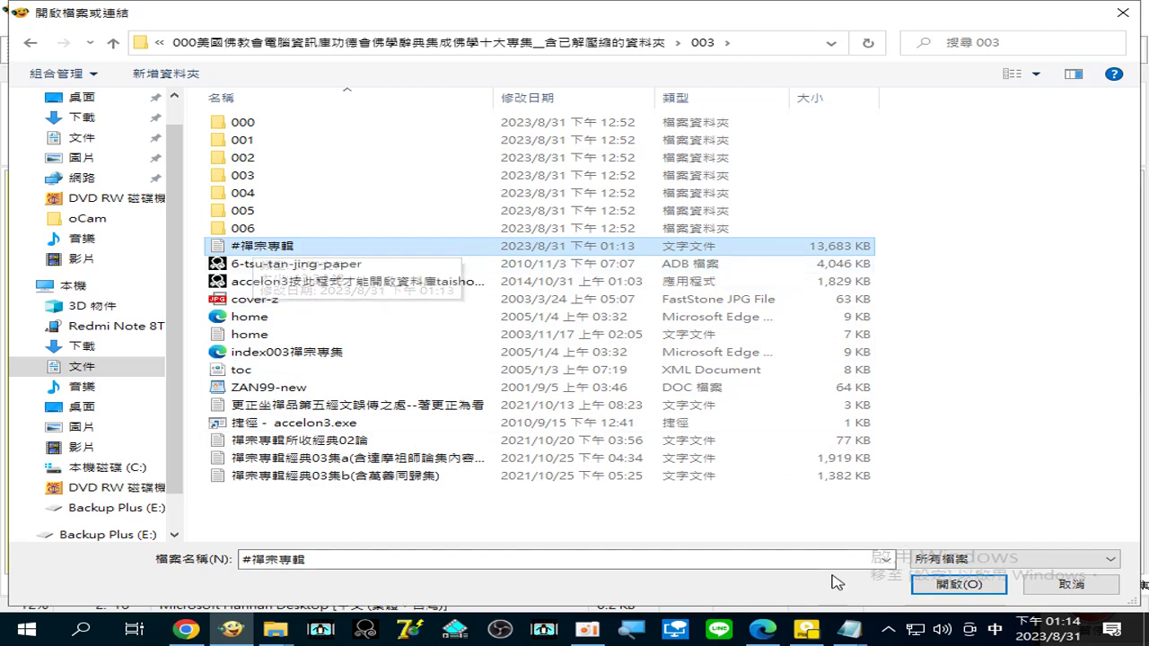
click(588, 632)
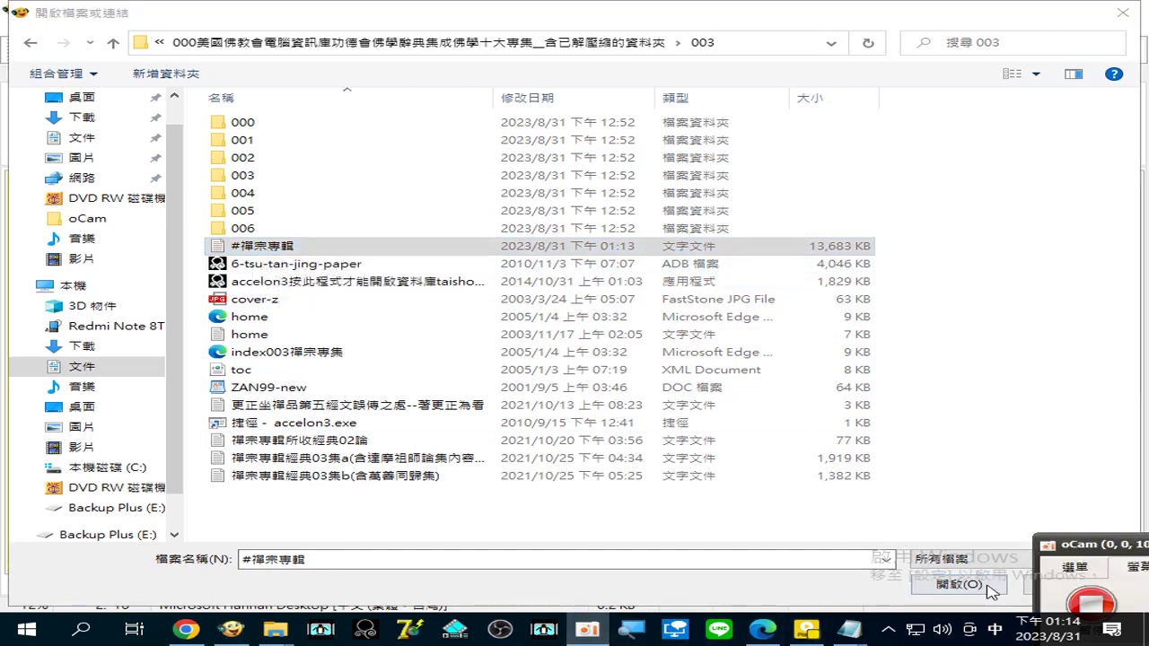